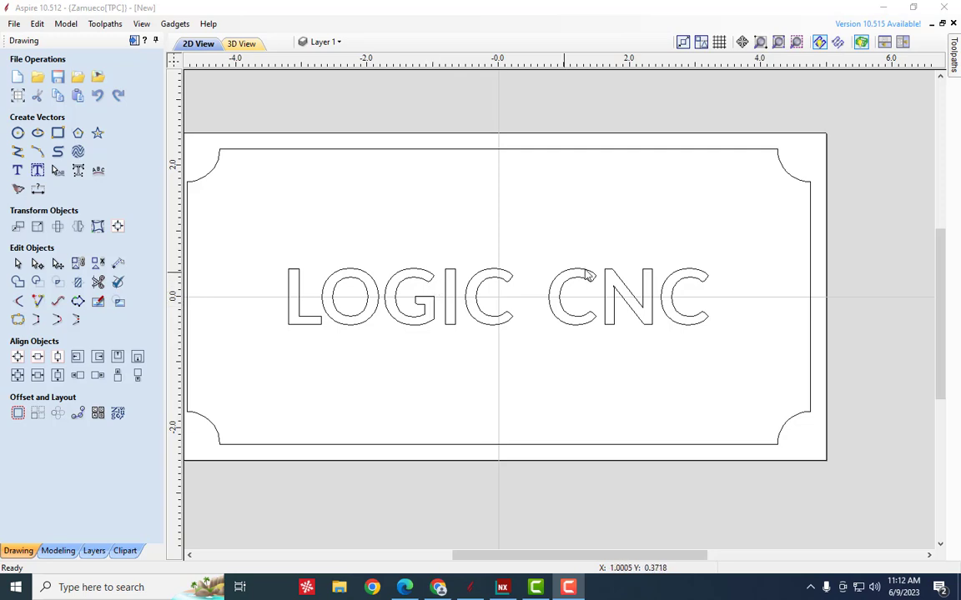
Offset the decorative border vector inwards by 0.3 inches with sharp offset corners, keeping the original
scroll(500, 246, "down", 2)
scroll(488, 244, "up", 2)
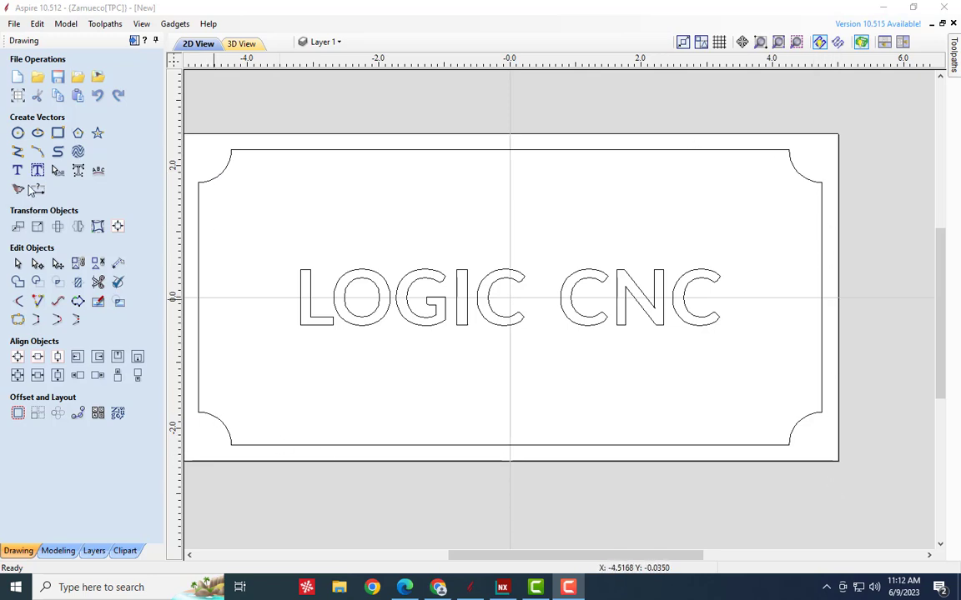
left_click(17, 415)
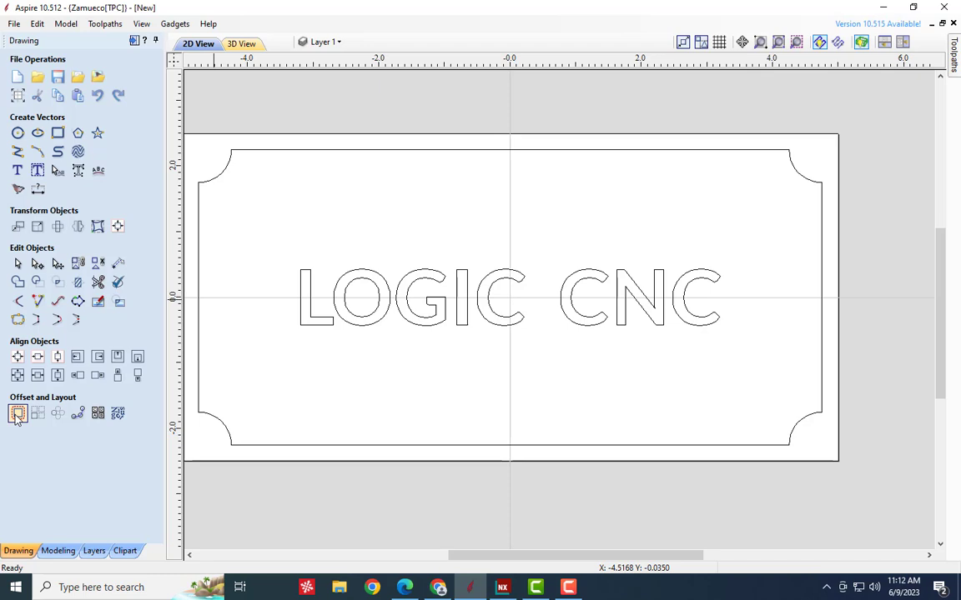
left_click(18, 415)
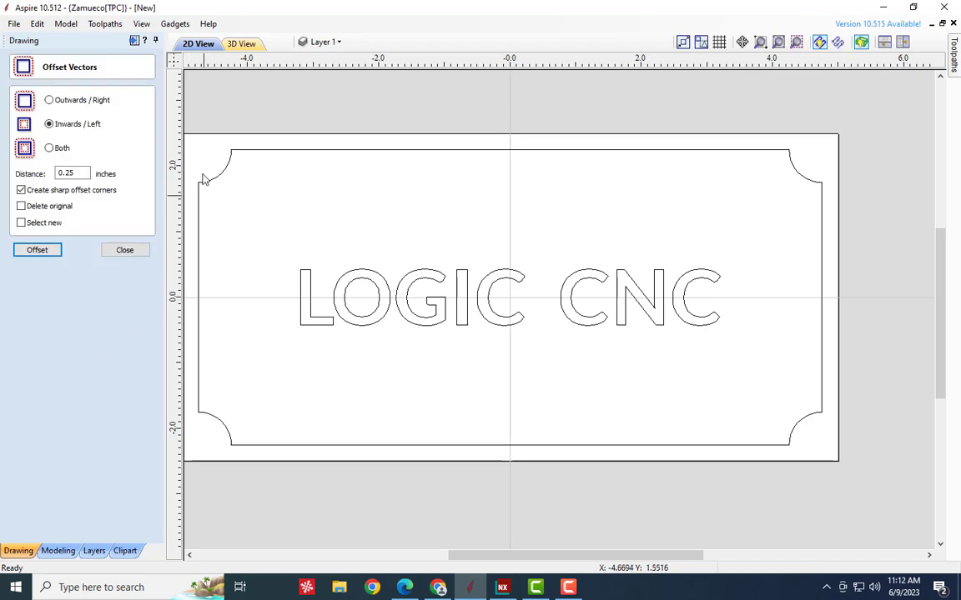
left_click(231, 163)
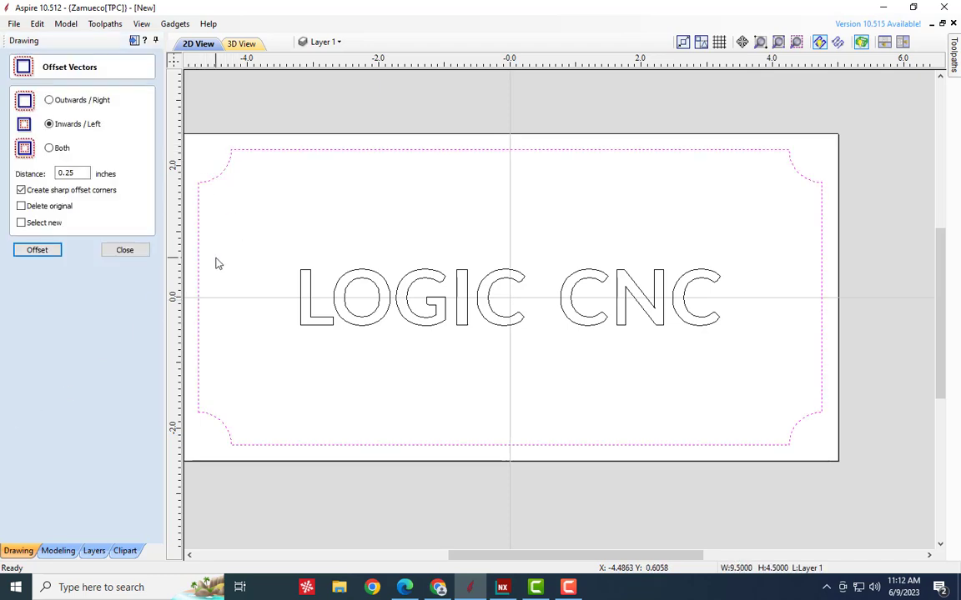
double_click(78, 172)
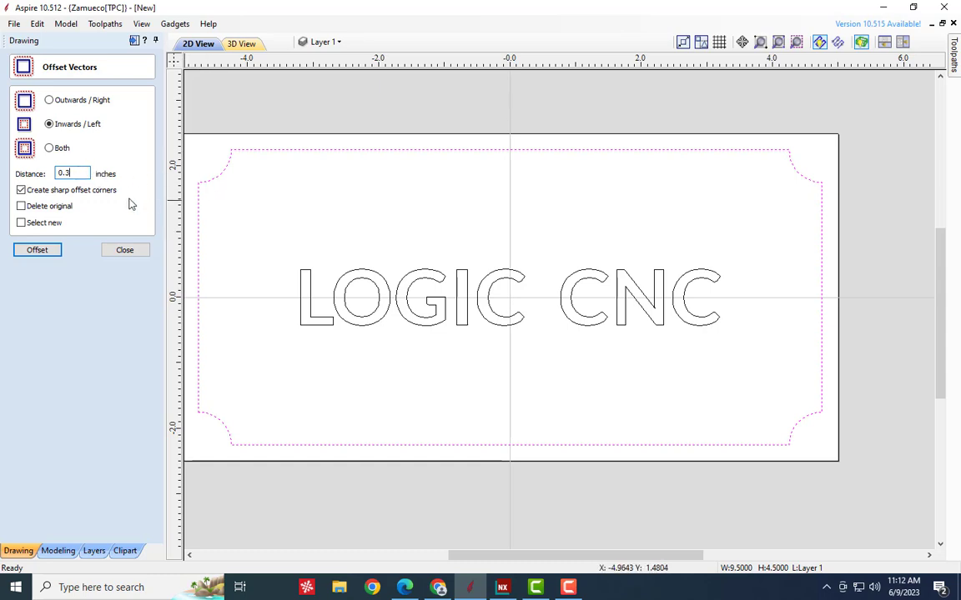
left_click(72, 195)
left_click(40, 250)
left_click(116, 250)
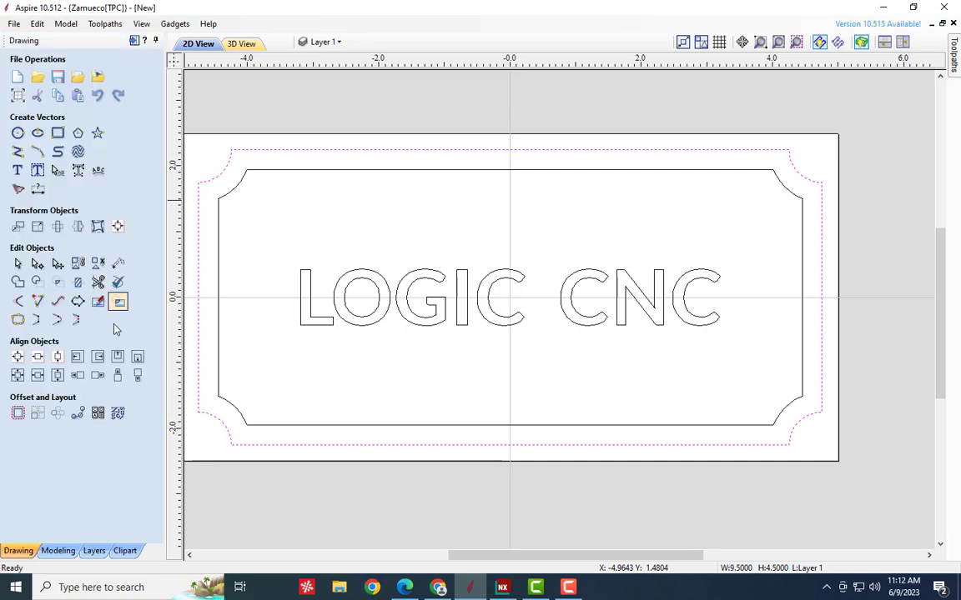
left_click(225, 504)
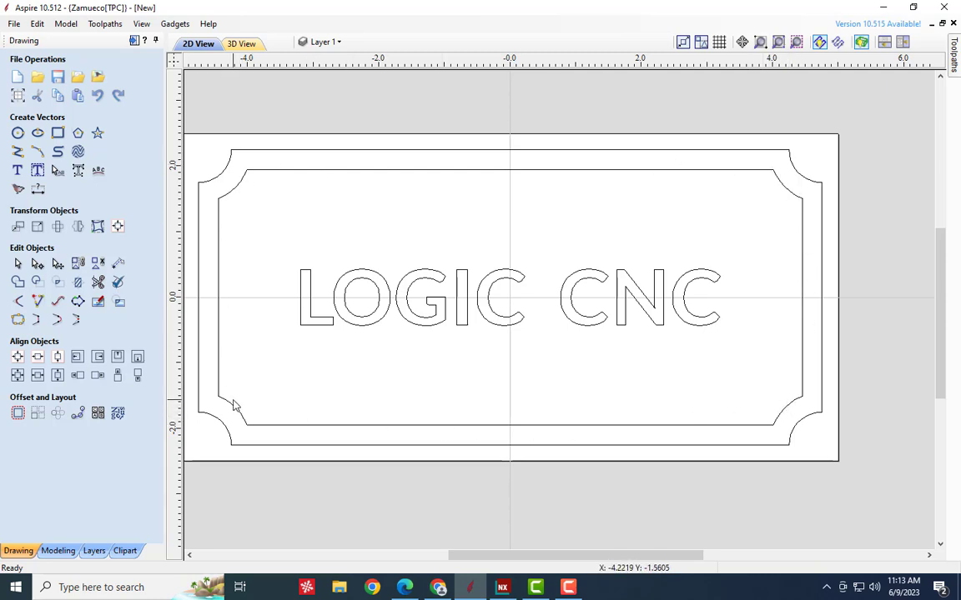
Start a 2D profile toolpath with start depth 0 and cut depth 0.1 inches, accepting the 1/4" end mill's settings
left_click(955, 54)
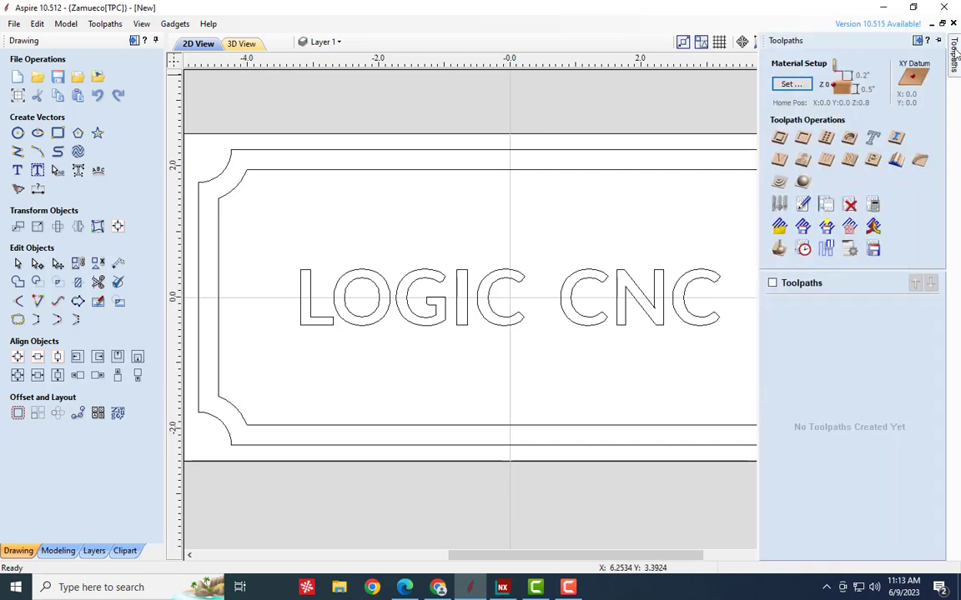
left_click(778, 139)
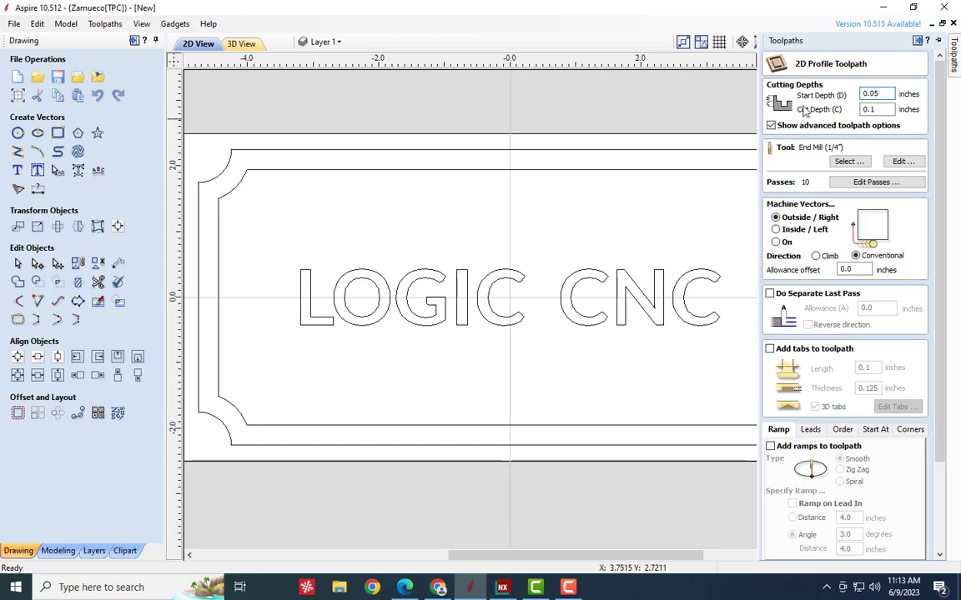
left_click(876, 109)
left_click_drag(882, 94, 855, 97)
left_click(870, 109)
left_click(903, 161)
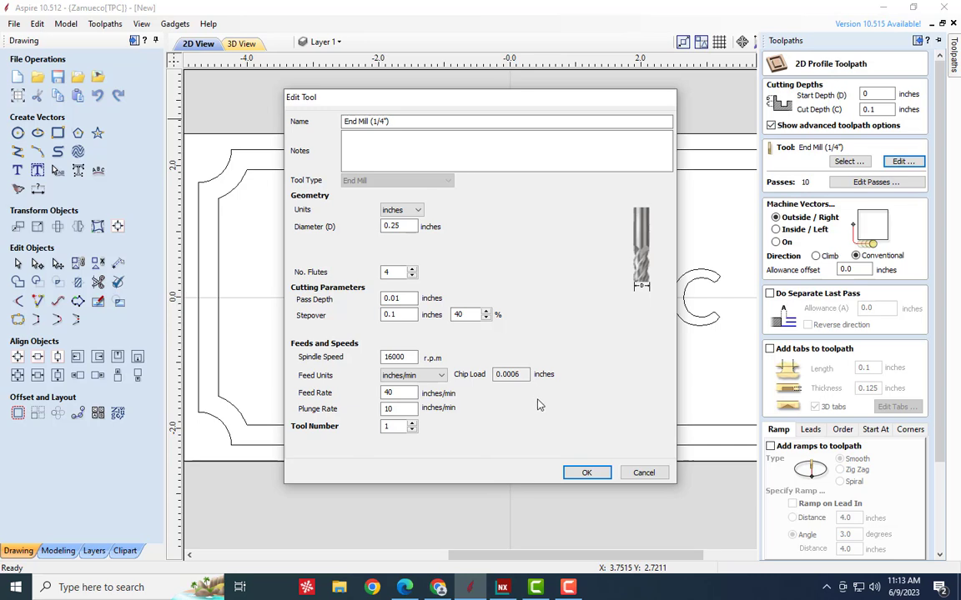
left_click(586, 472)
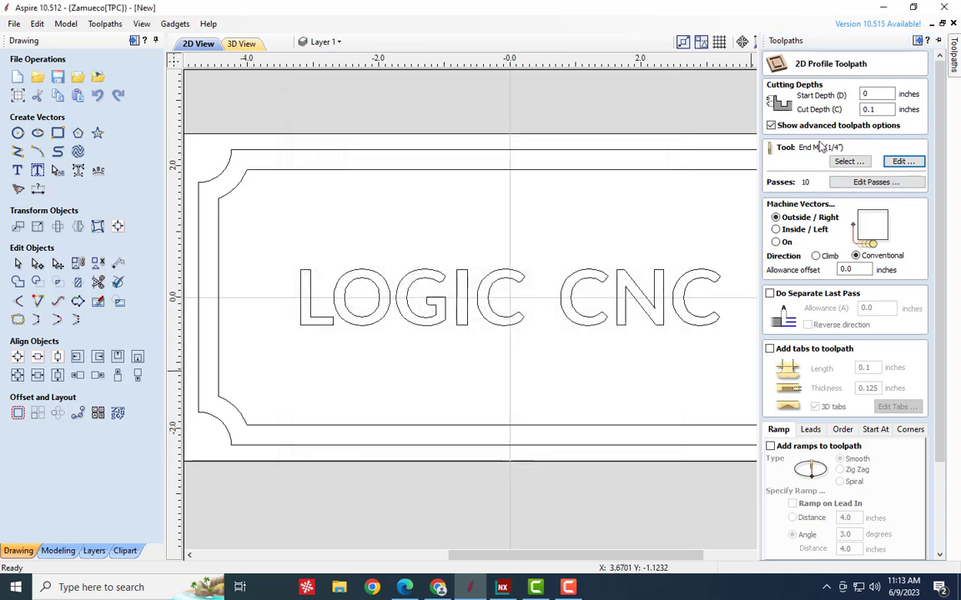
Try 7 passes for the profile cut and restore the pass count to 10
left_click(852, 188)
left_click(484, 437)
left_click(483, 438)
left_click(484, 438)
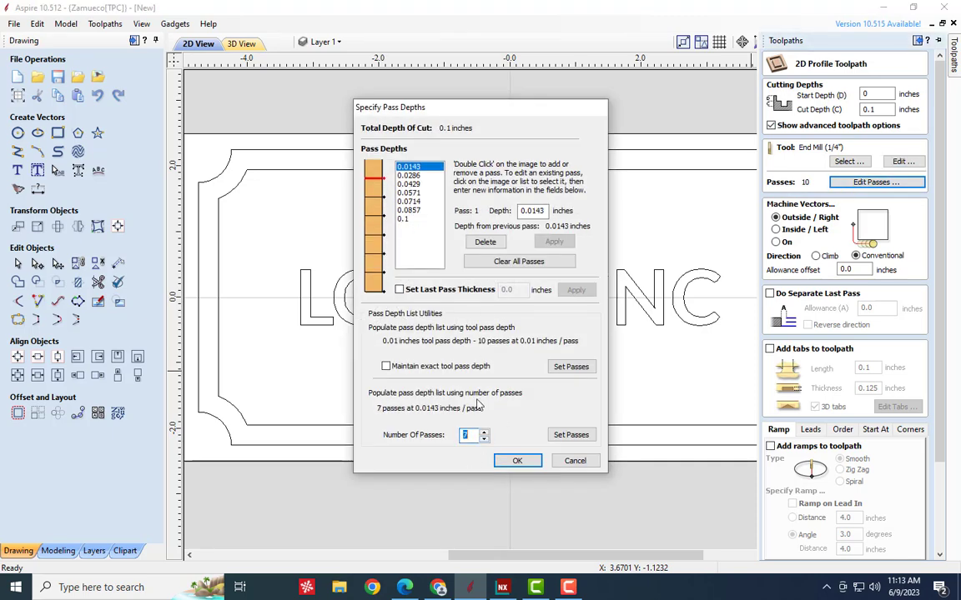
scroll(488, 440, "up", 3)
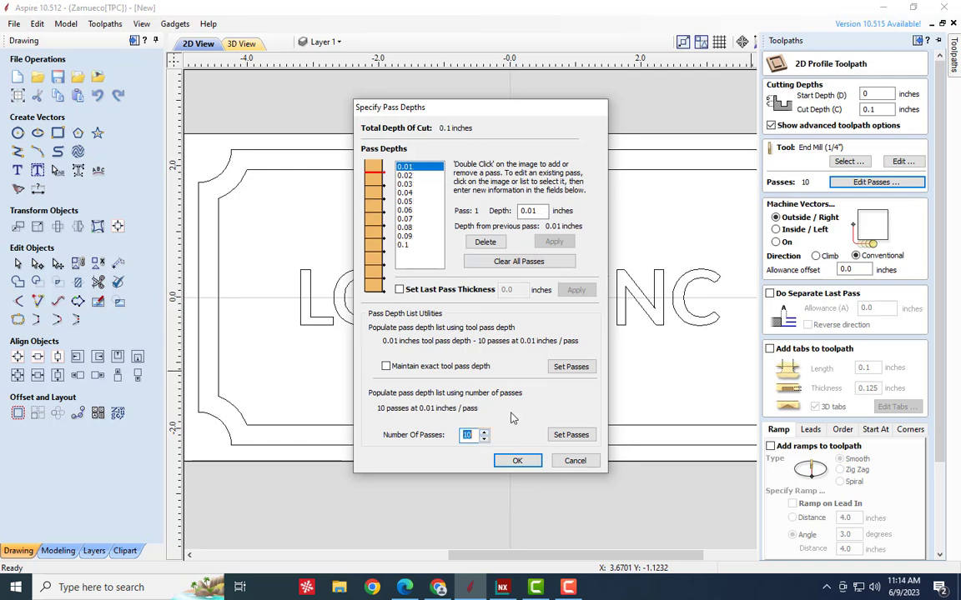
double_click(526, 210)
key("Return")
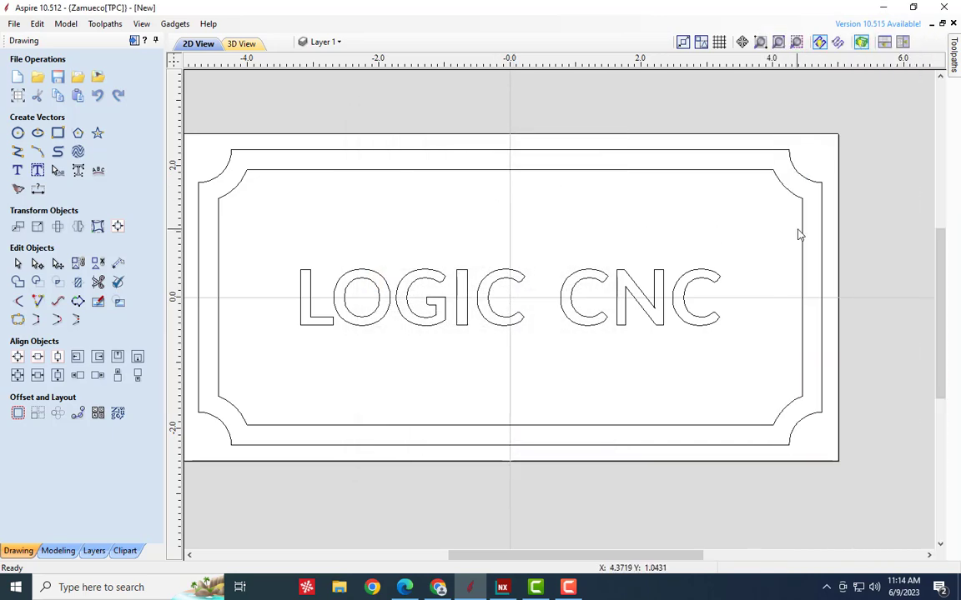
Set the profile toolpath's number of passes to 13
mouse_move(953, 60)
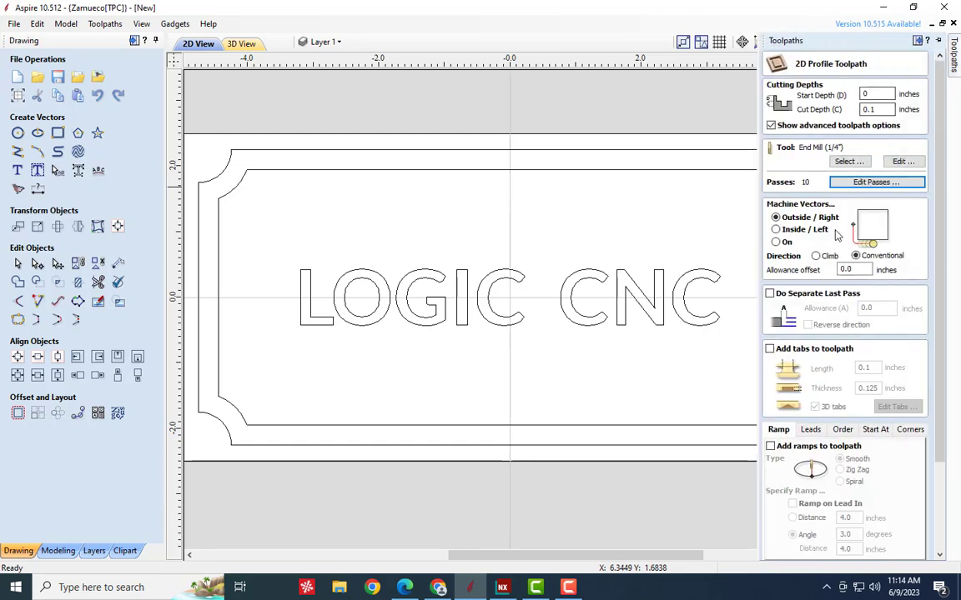
left_click(851, 183)
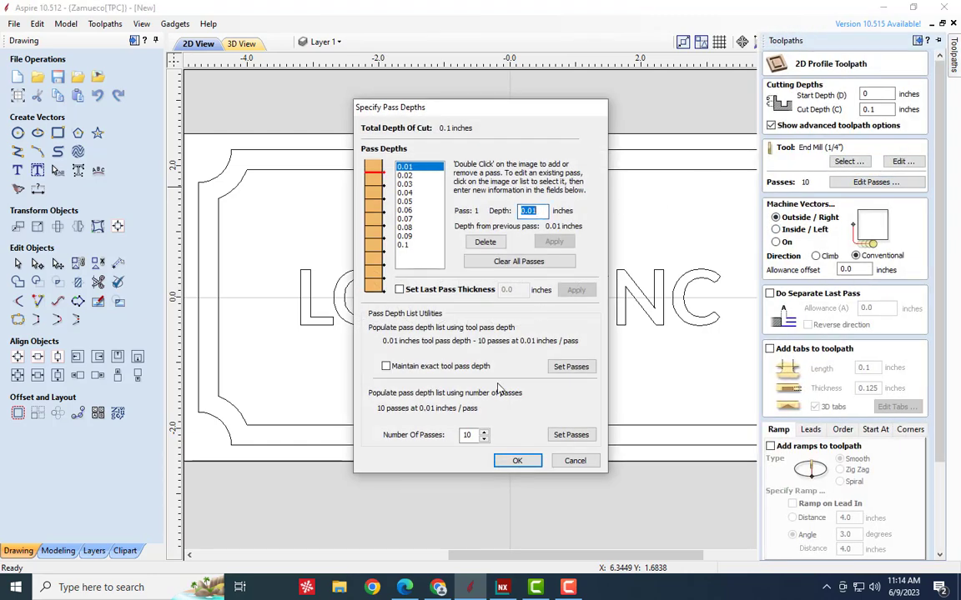
left_click(483, 440)
left_click(484, 440)
left_click(483, 440)
left_click(483, 432)
left_click(483, 433)
left_click(483, 433)
left_click(483, 433)
left_click(484, 432)
left_click(484, 433)
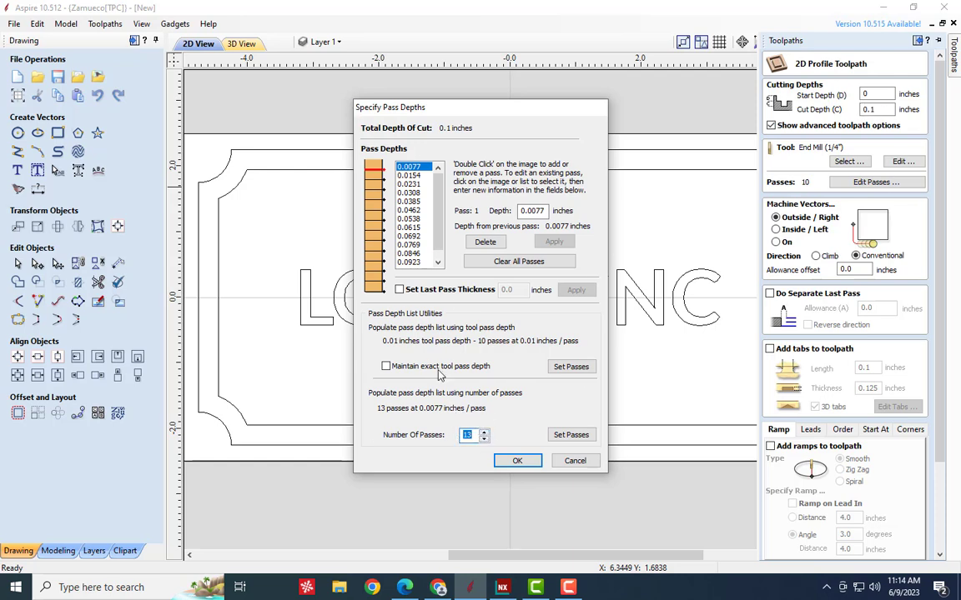
key("Return")
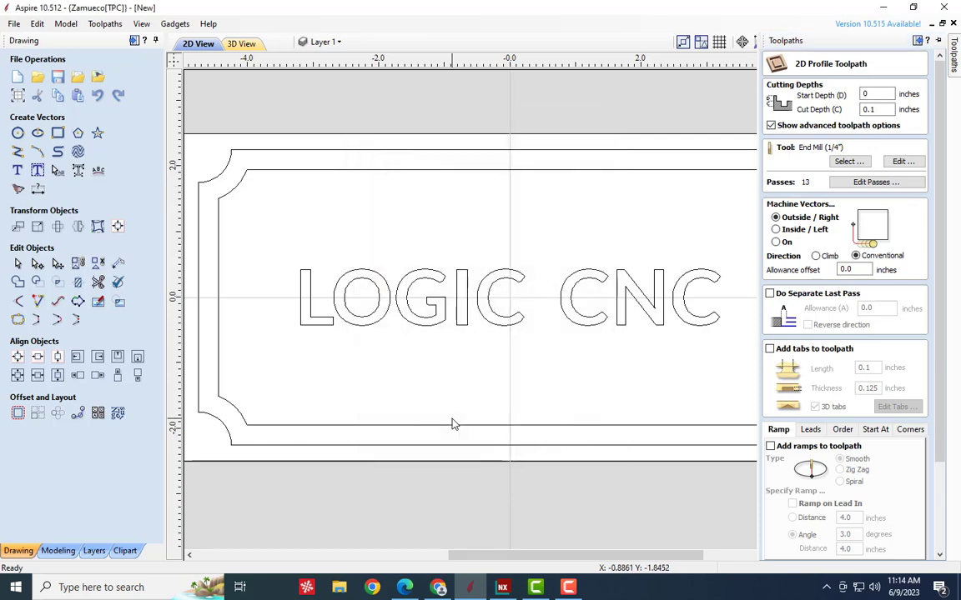
Set the profile toolpath's number of passes to 10
mouse_move(954, 50)
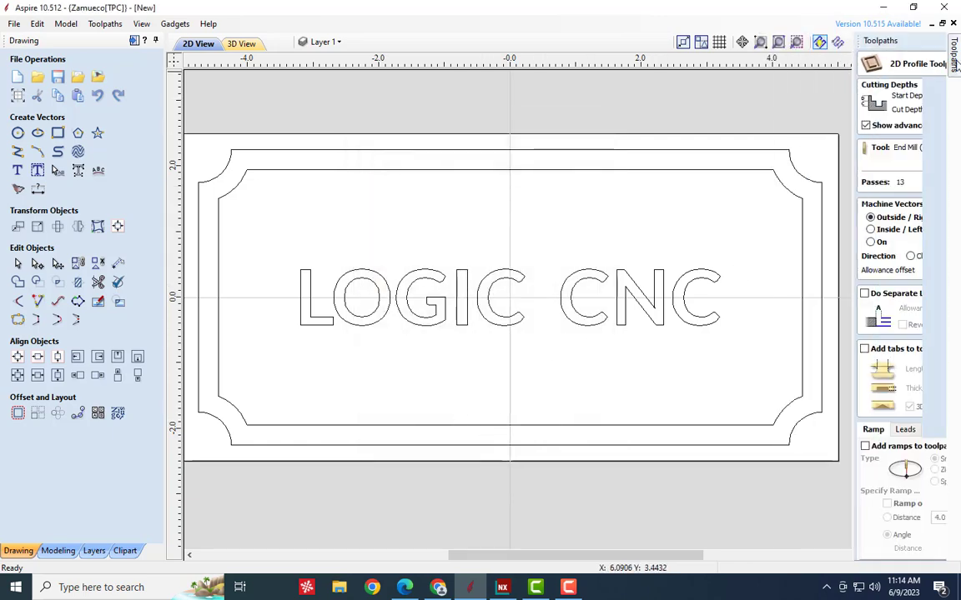
left_click(872, 181)
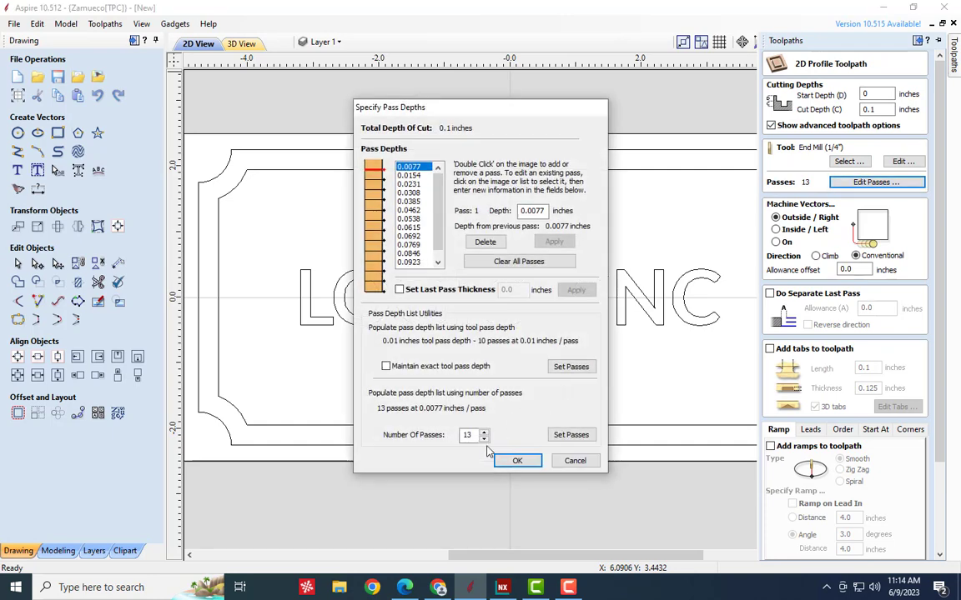
left_click(484, 439)
left_click(483, 438)
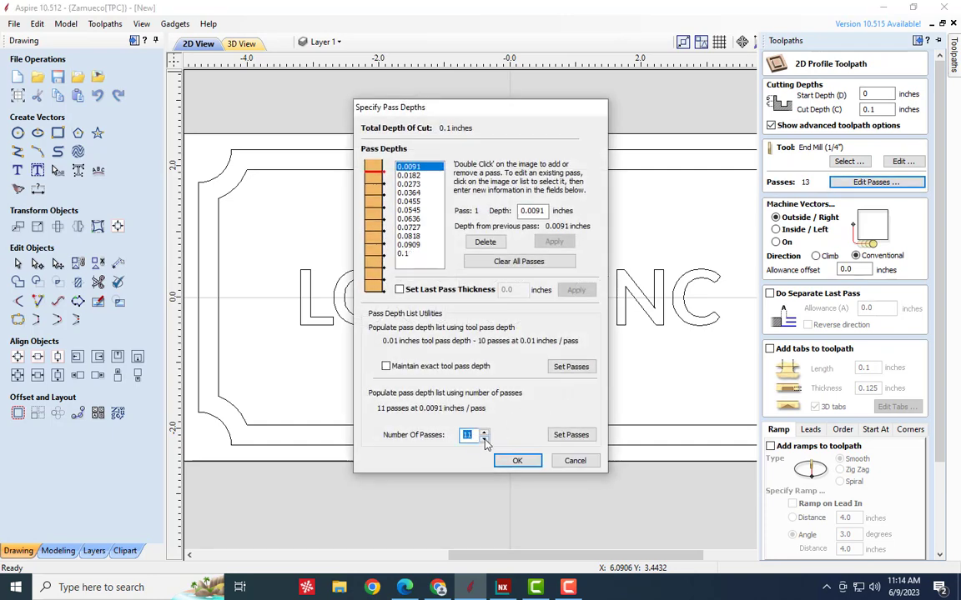
left_click(483, 438)
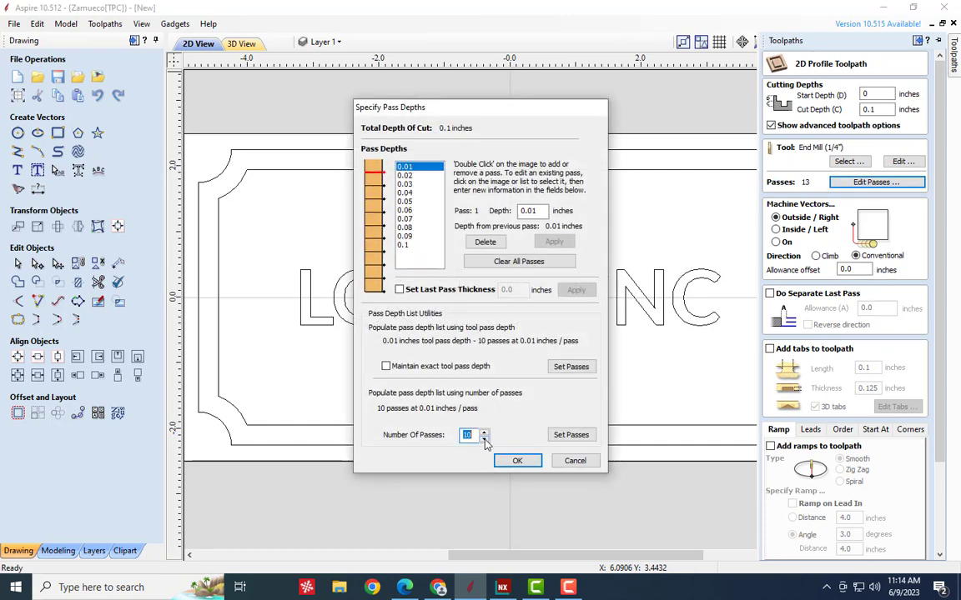
left_click(520, 464)
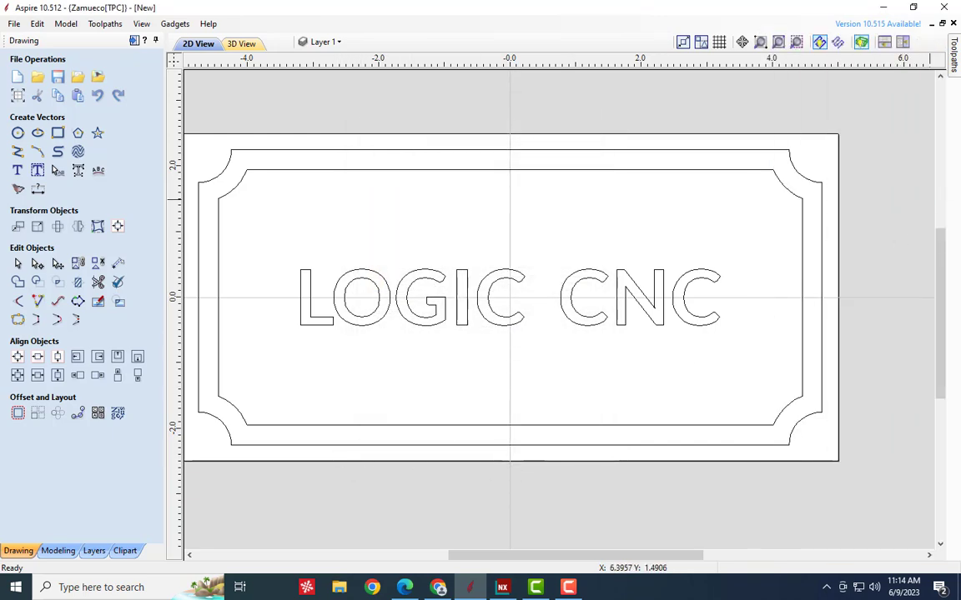
Calculate the profile toolpath on the inner border vector, machining Outside / Right in the Conventional direction
mouse_move(955, 66)
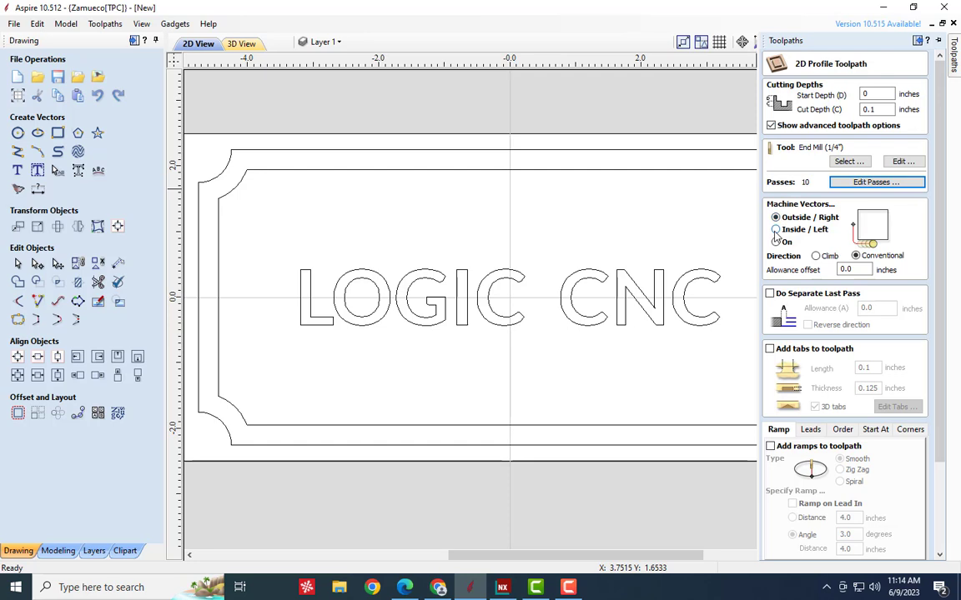
left_click(355, 172)
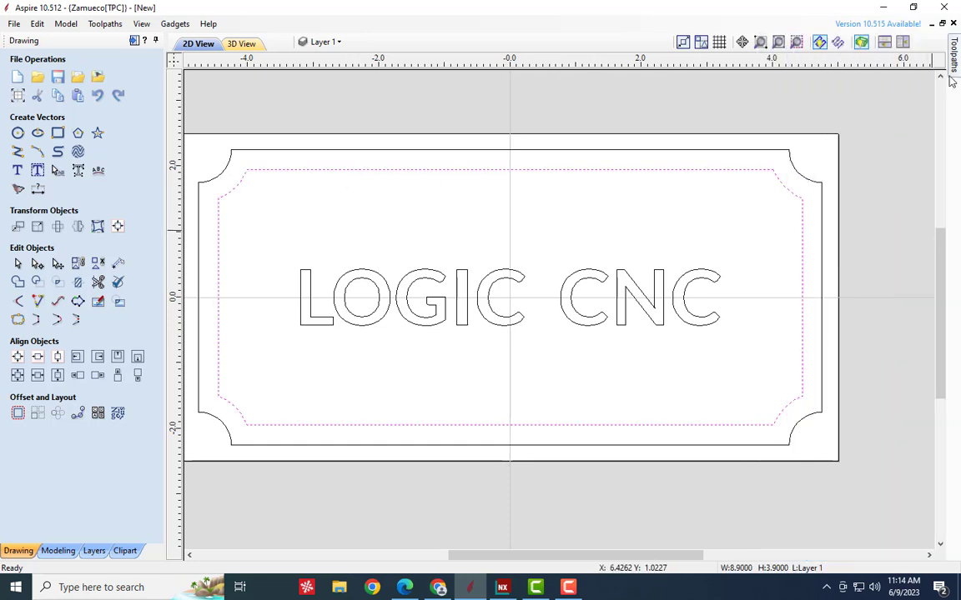
mouse_move(957, 74)
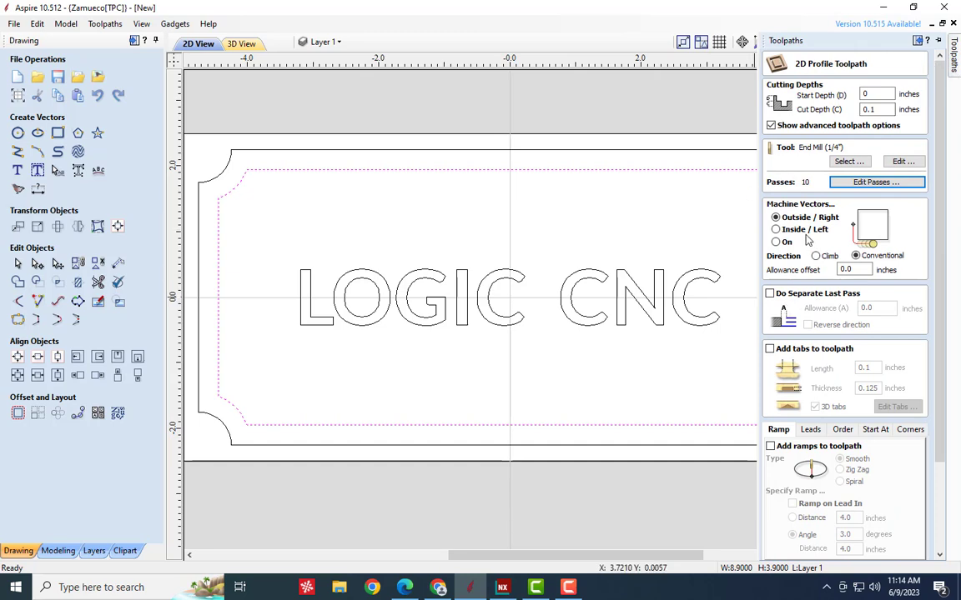
left_click(798, 234)
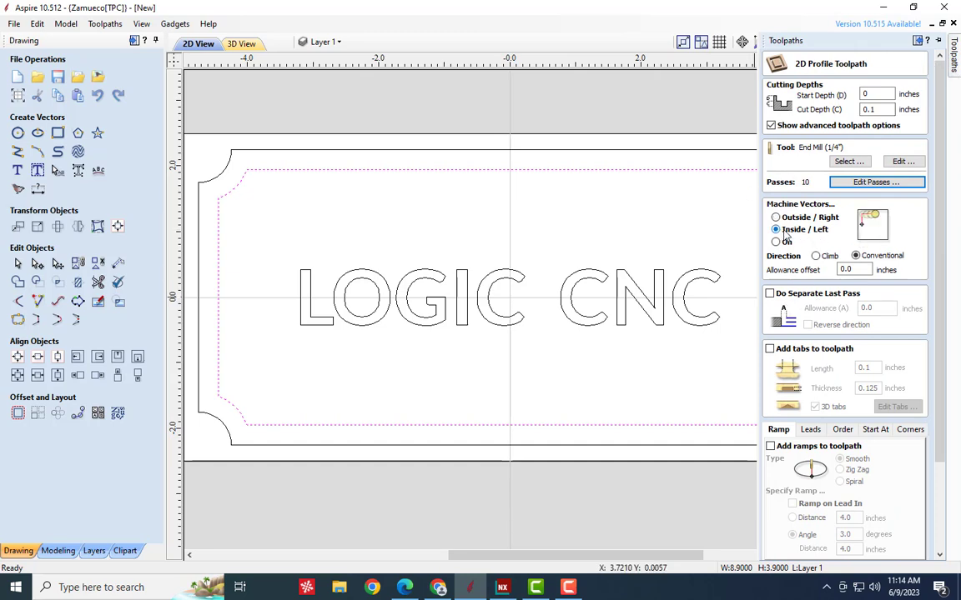
left_click(798, 222)
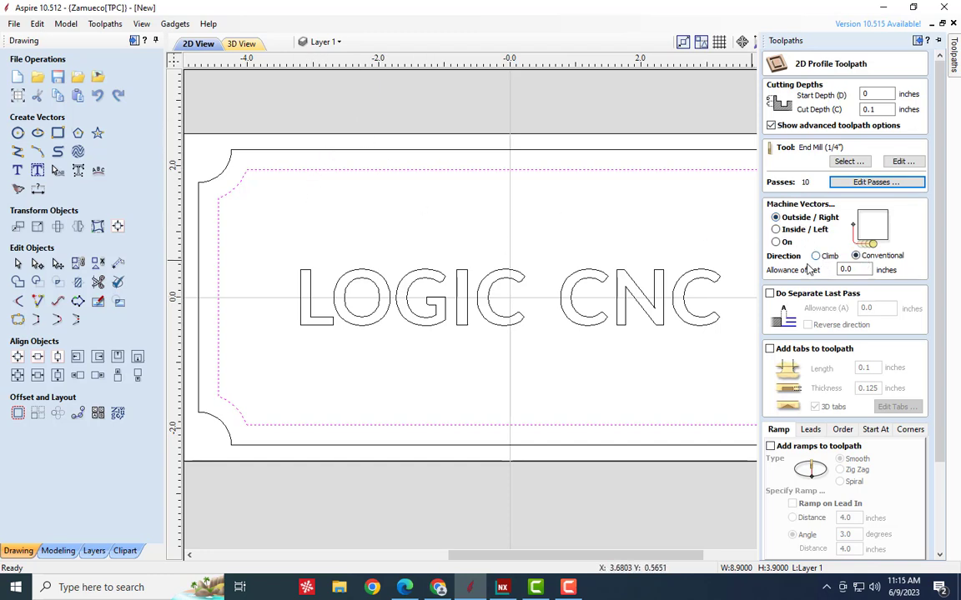
scroll(813, 284, "down", 3)
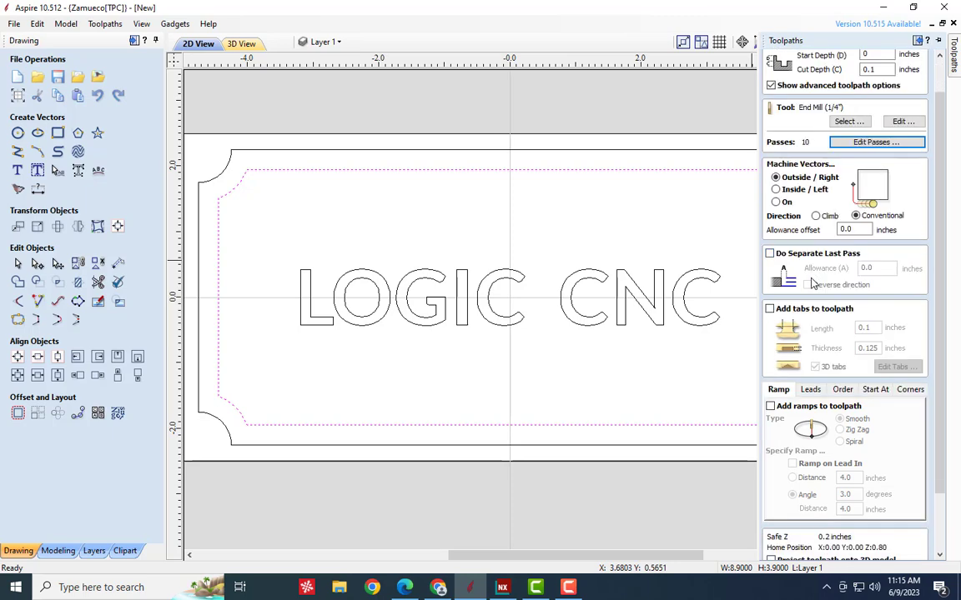
scroll(833, 468, "down", 2)
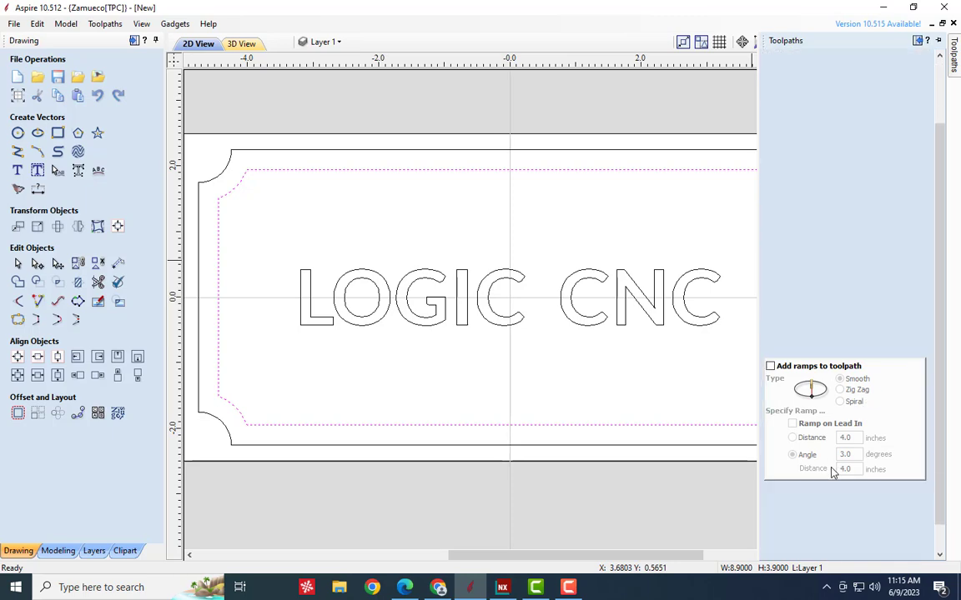
left_click(797, 553)
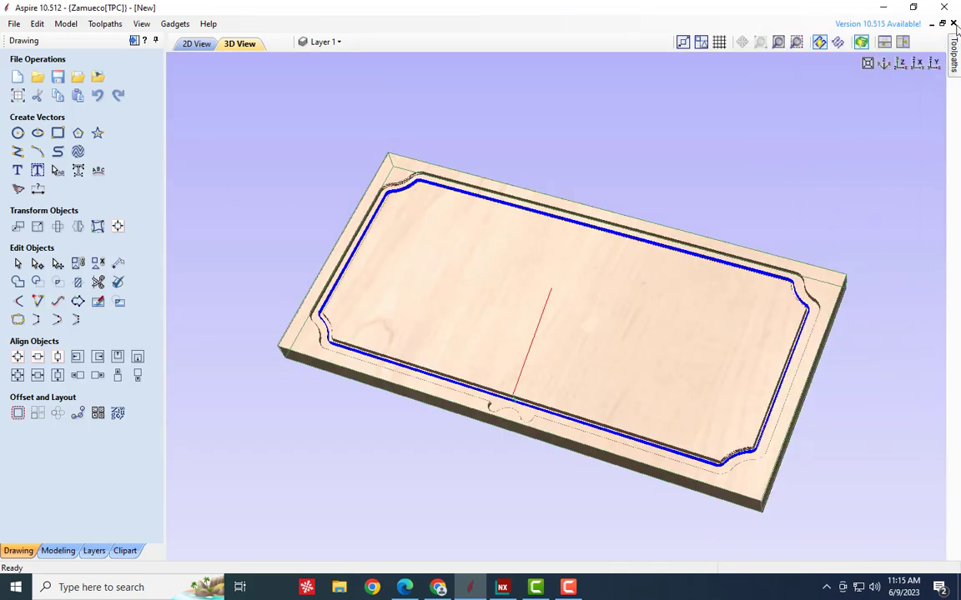
Reset the toolpath preview, reduce the simulation speed and play the profile cut simulation
mouse_move(955, 46)
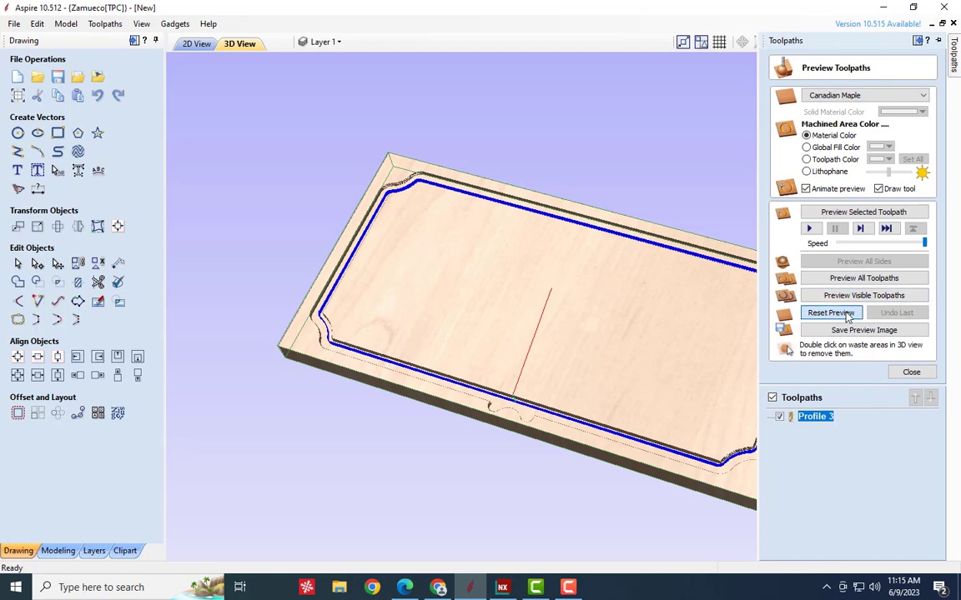
left_click(830, 312)
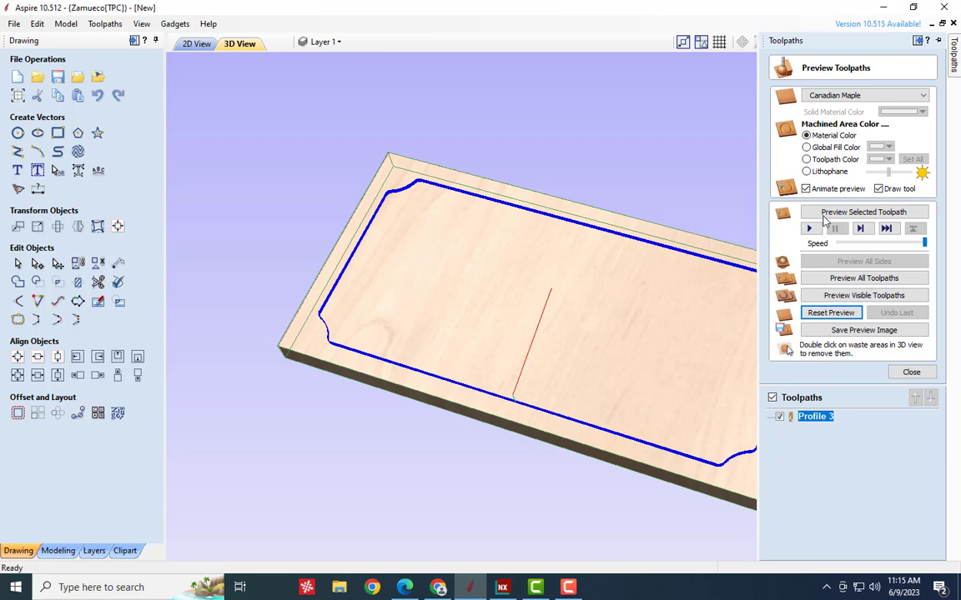
left_click(848, 244)
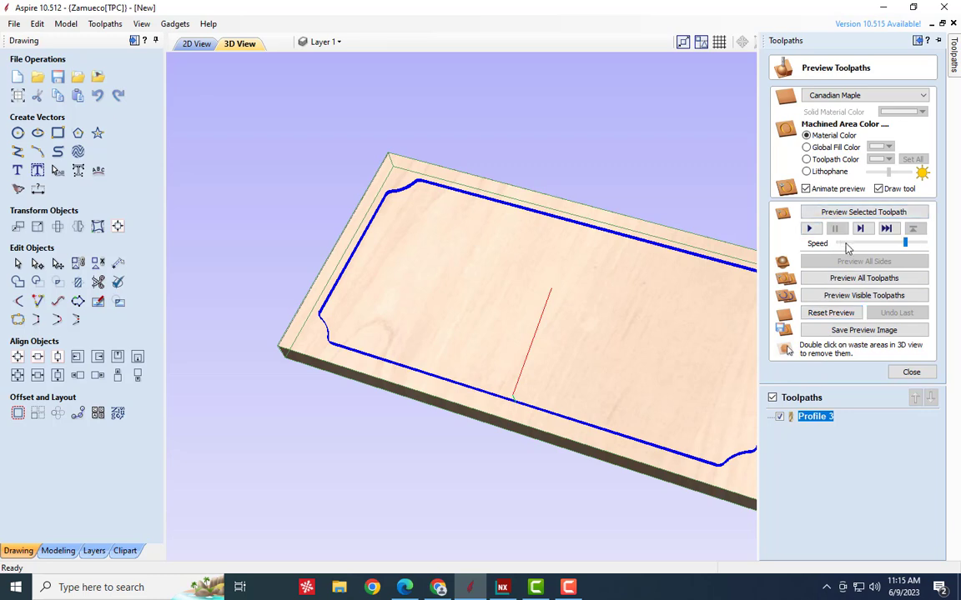
left_click(809, 229)
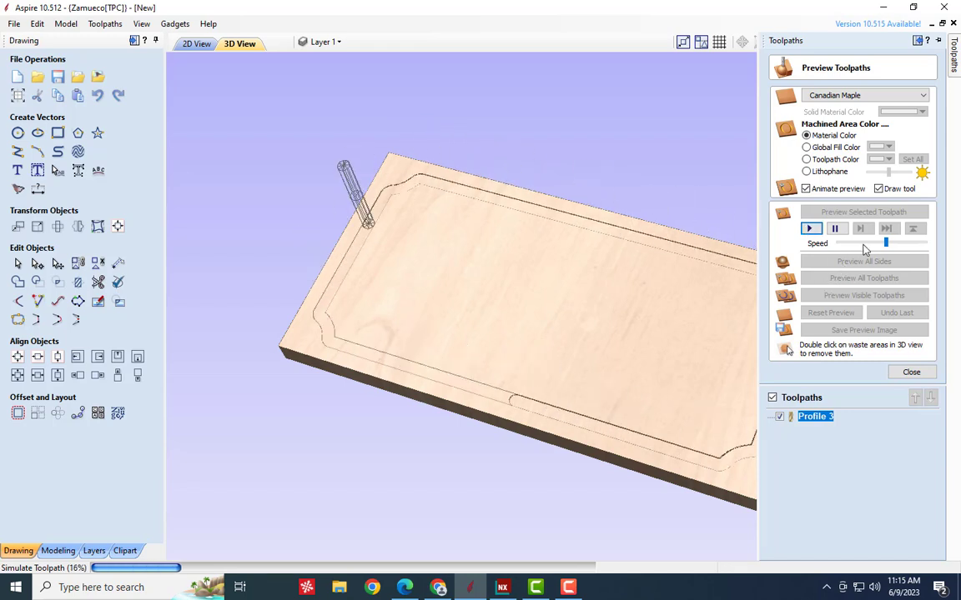
Speed up the profile cut simulation, let it finish and close the toolpath preview
left_click_drag(886, 243, 915, 243)
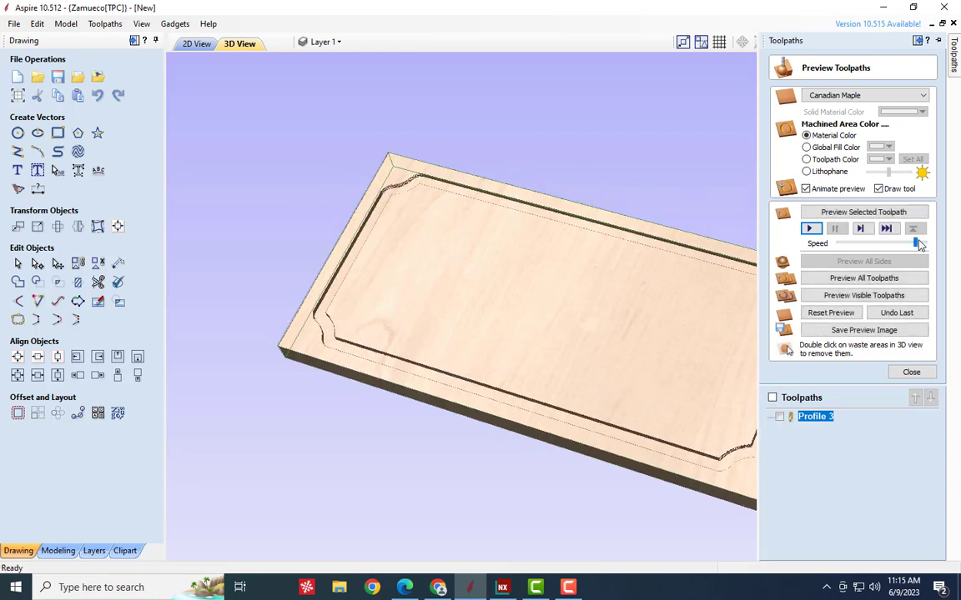
left_click(910, 375)
Open the profile toolpath for editing and try machining Inside / Left and On before returning to Outside / Right
right_click(821, 306)
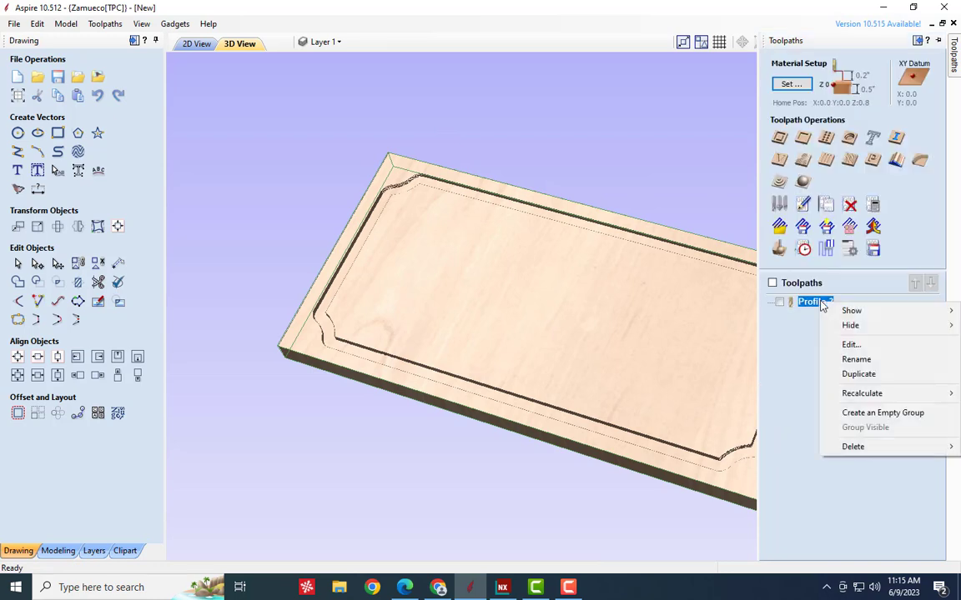
left_click(850, 344)
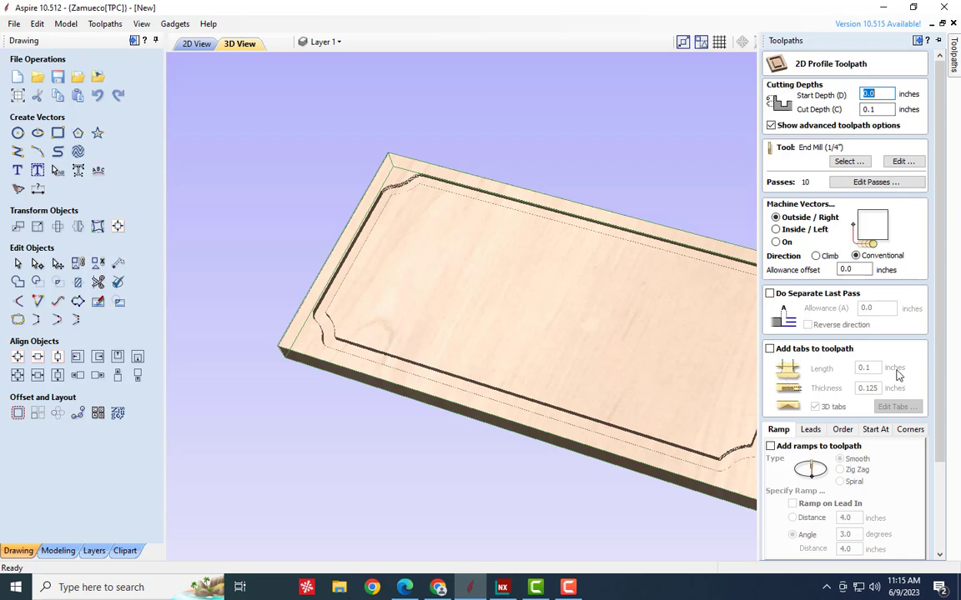
left_click(794, 230)
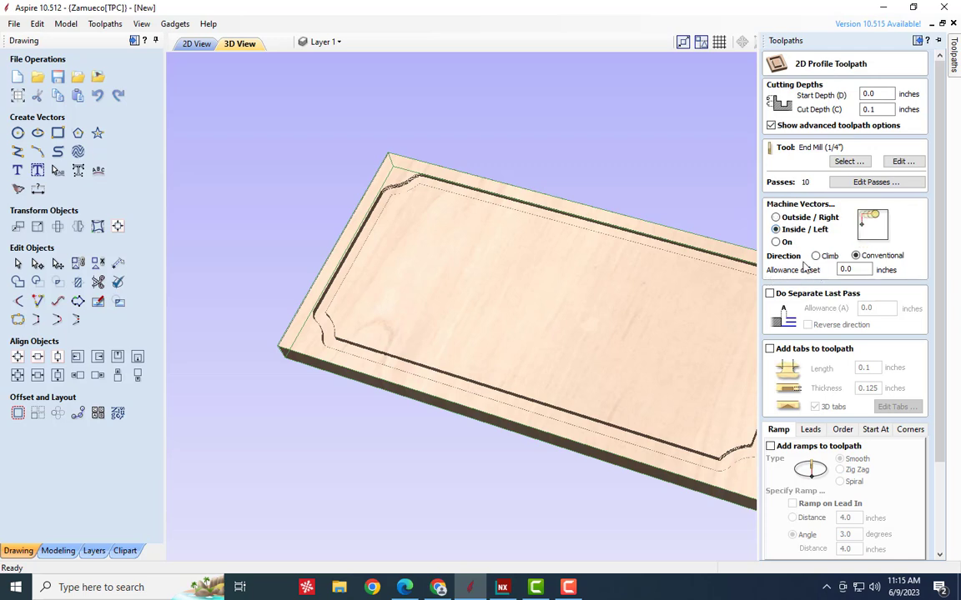
left_click(777, 242)
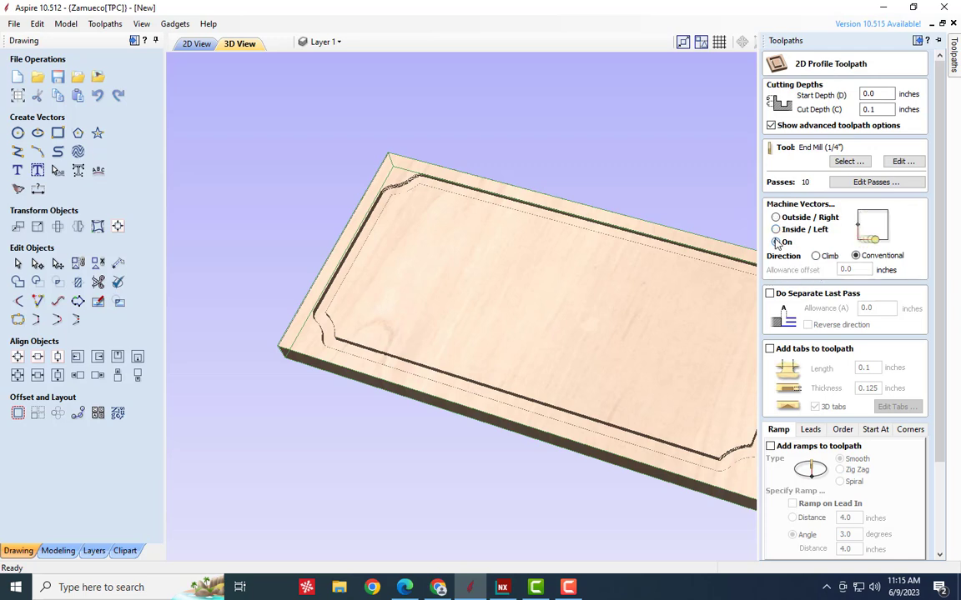
left_click(792, 231)
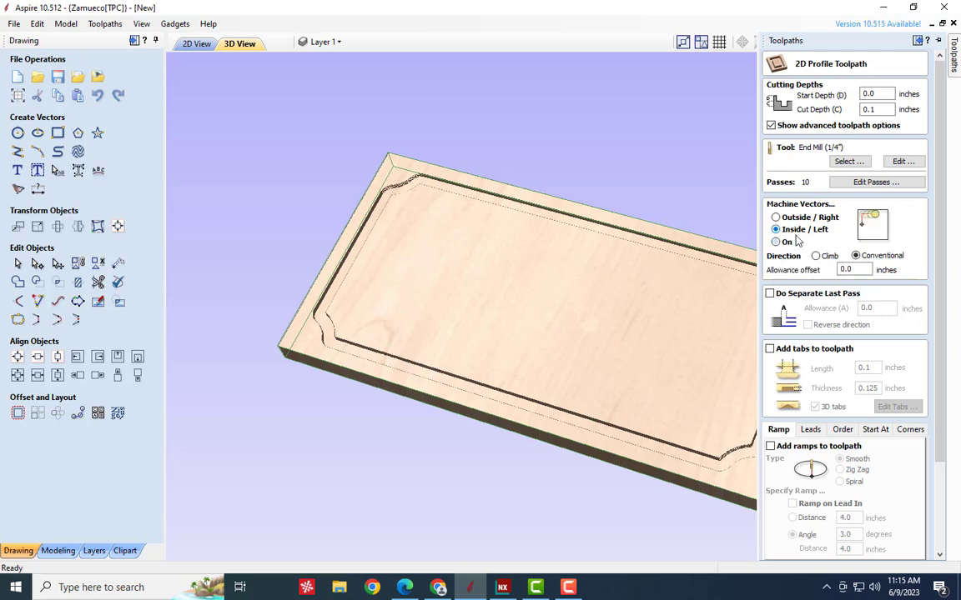
left_click(777, 218)
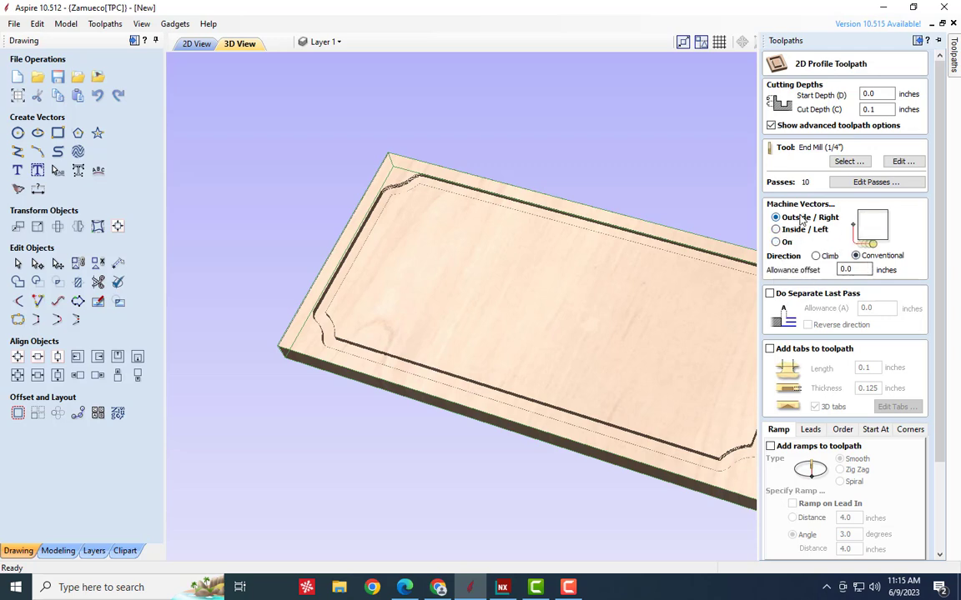
Try an allowance offset of 0.2 inches on the inner border with Inside / Left and Outside / Right machining
left_click(185, 46)
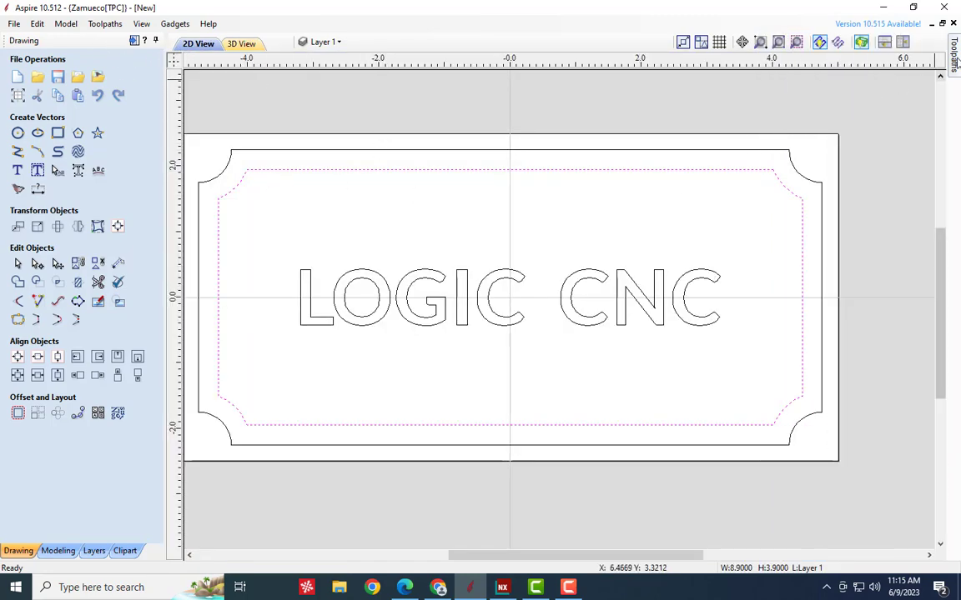
mouse_move(956, 60)
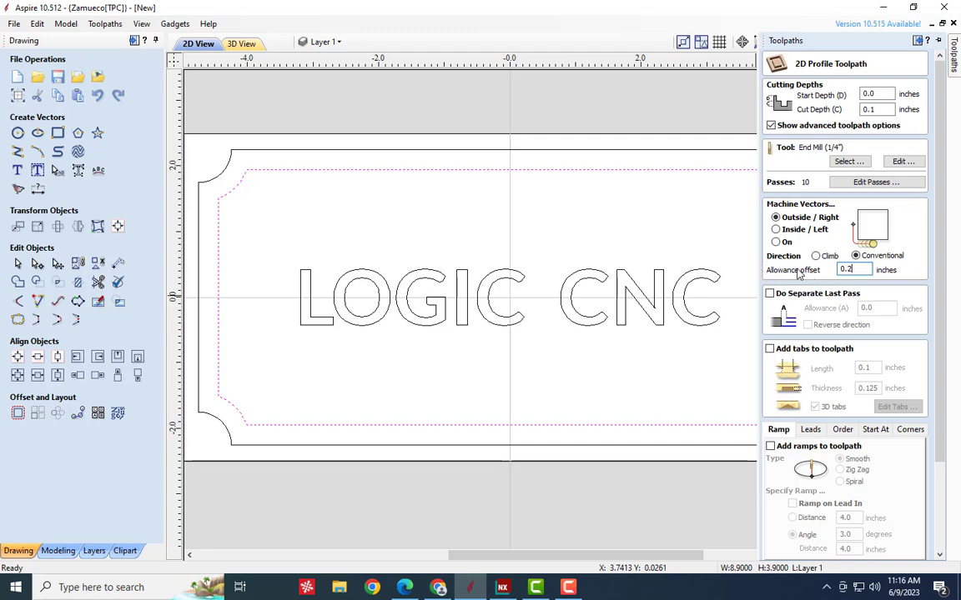
left_click(800, 236)
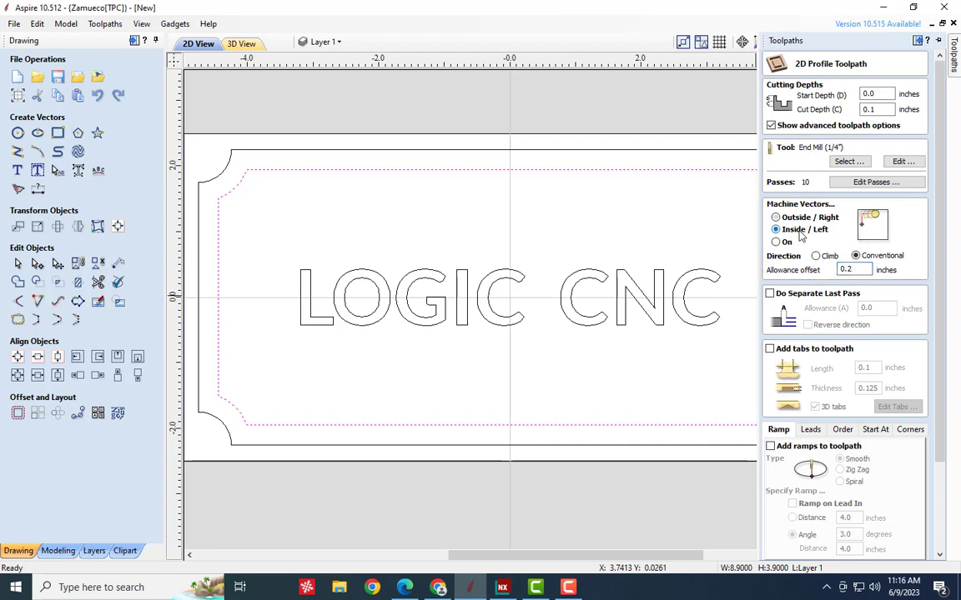
left_click_drag(864, 271, 825, 271)
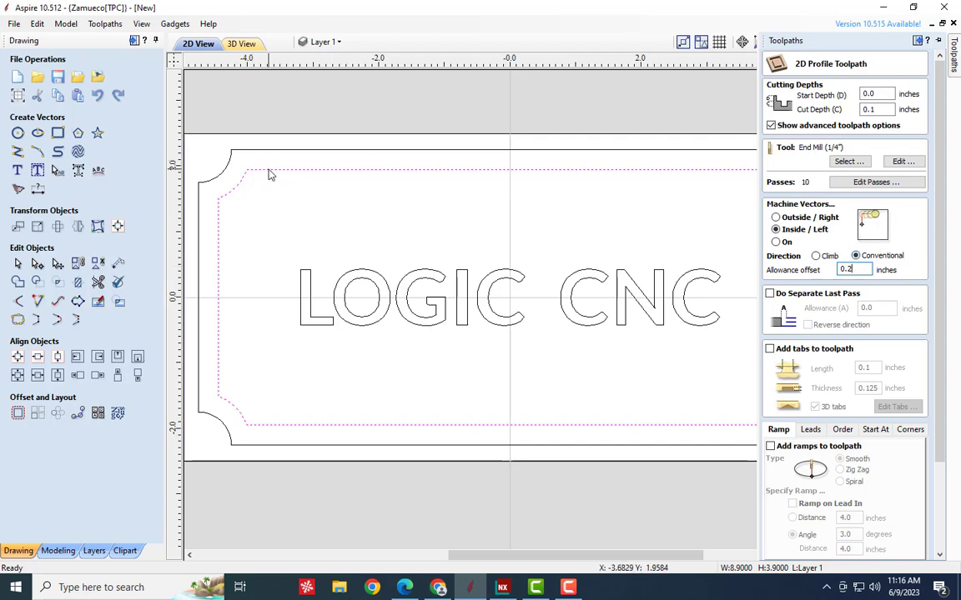
left_click(814, 219)
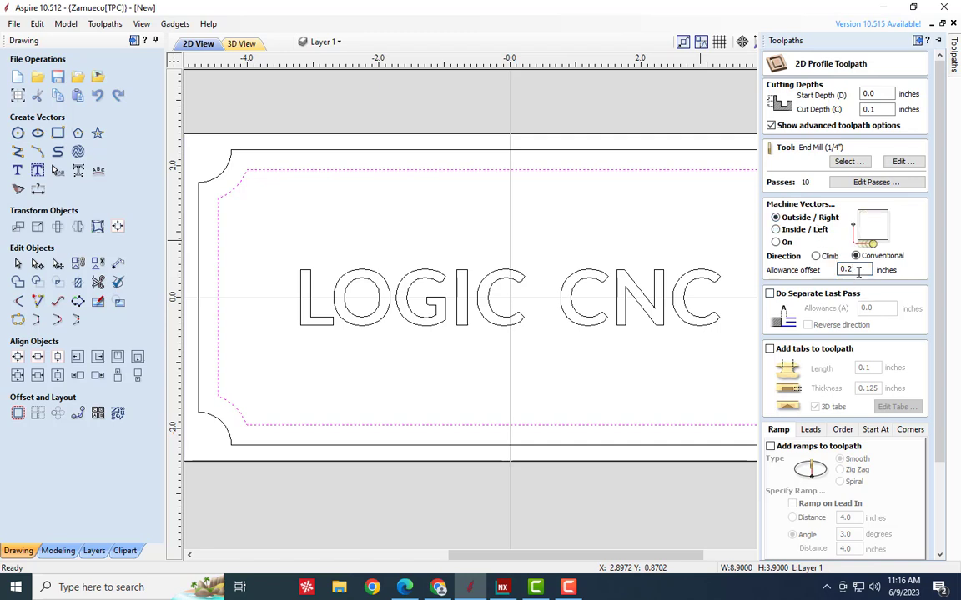
Set the profile toolpath's allowance offset to 0.25 inches and recalculate it
double_click(859, 268)
scroll(834, 345, "down", 3)
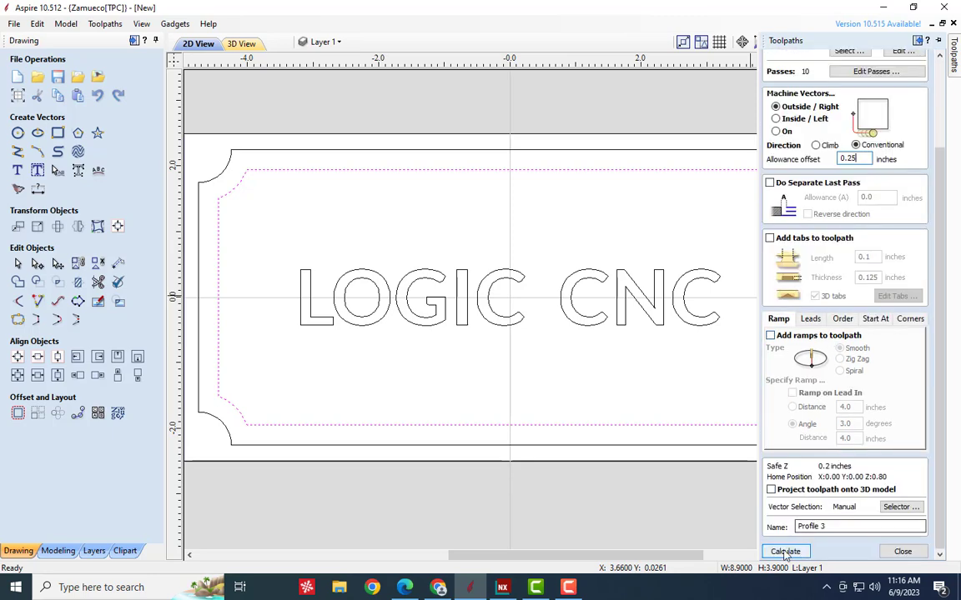
left_click(785, 551)
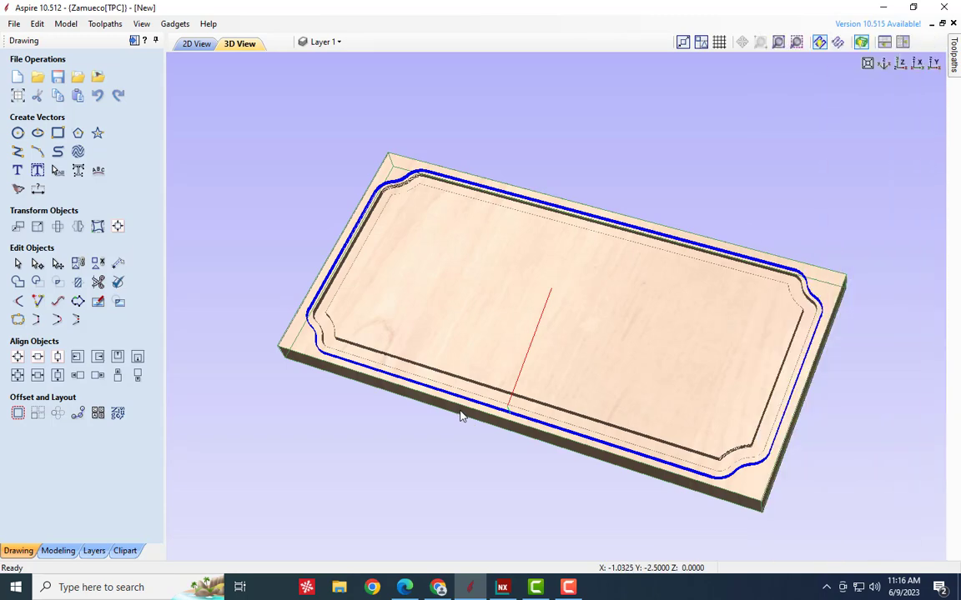
Inspect the offset toolpath in 3D, reset the preview and simulate its cut
scroll(382, 190, "up", 3)
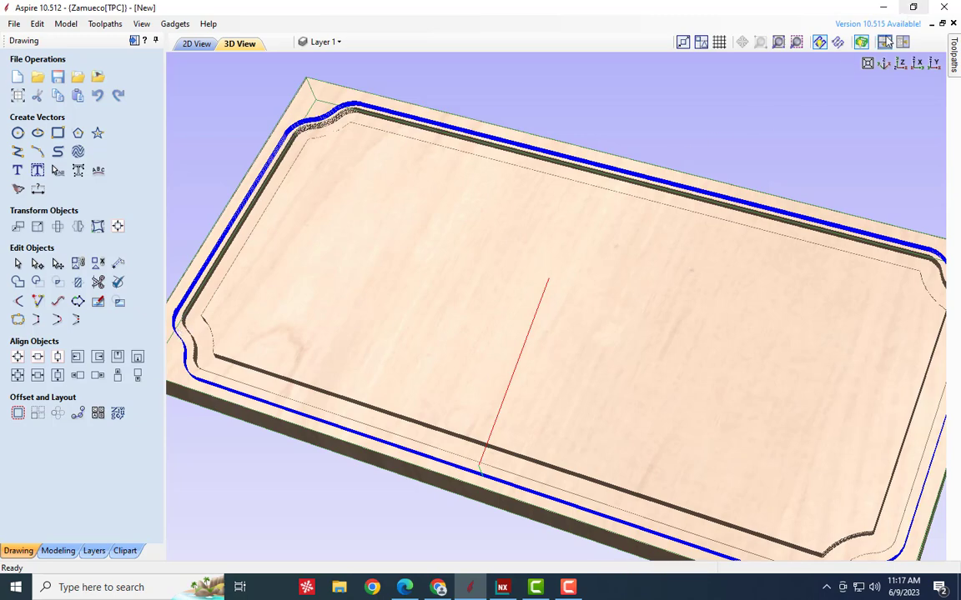
mouse_move(957, 87)
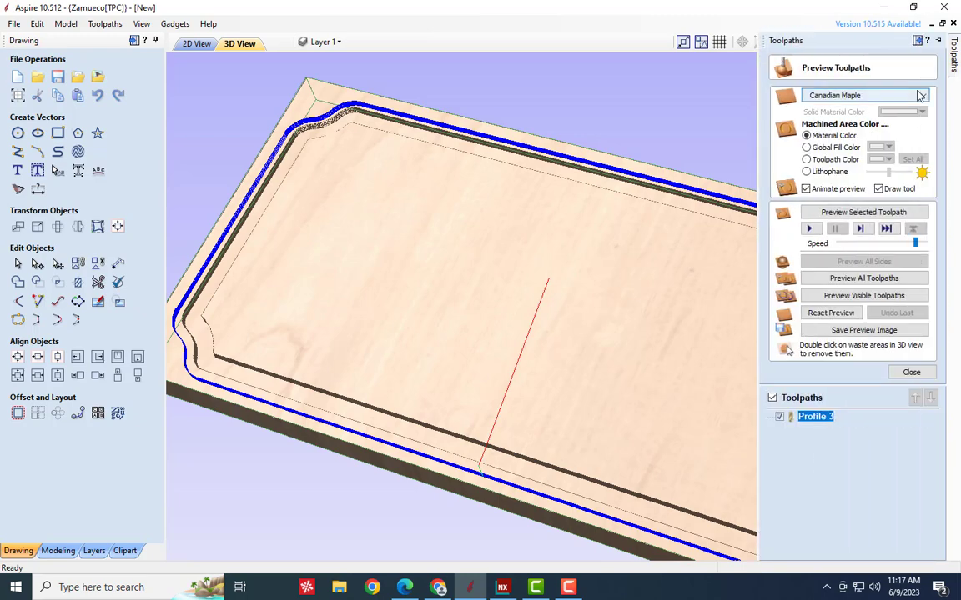
left_click(829, 312)
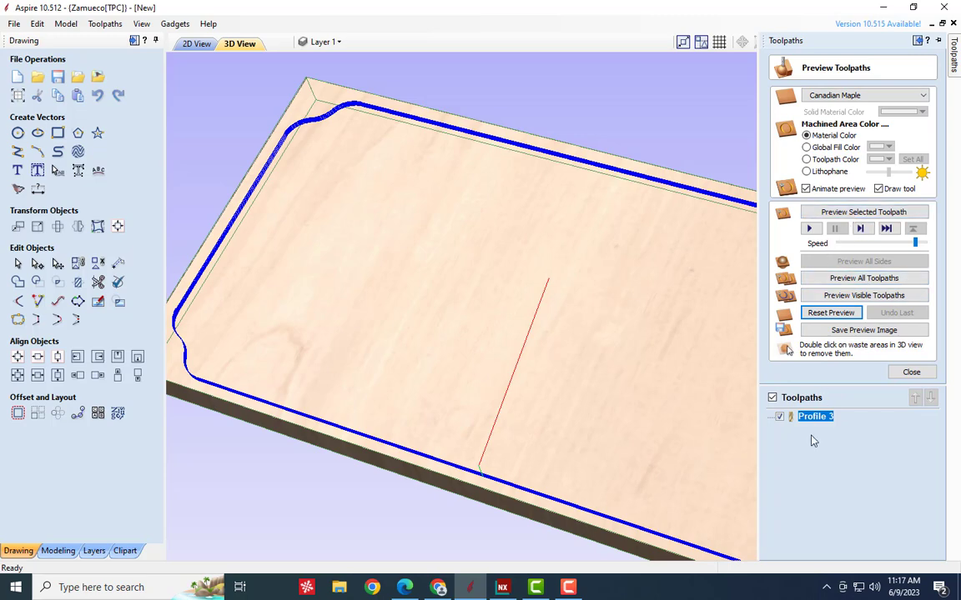
left_click(848, 213)
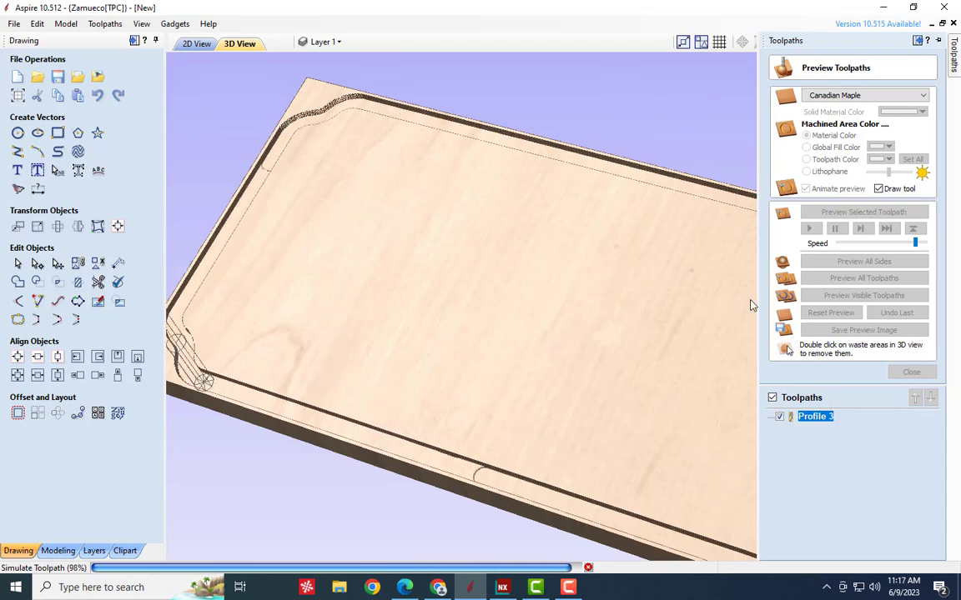
Set the profile toolpath's allowance offset to 0, recalculate it and reset the preview
left_click(911, 372)
right_click(821, 308)
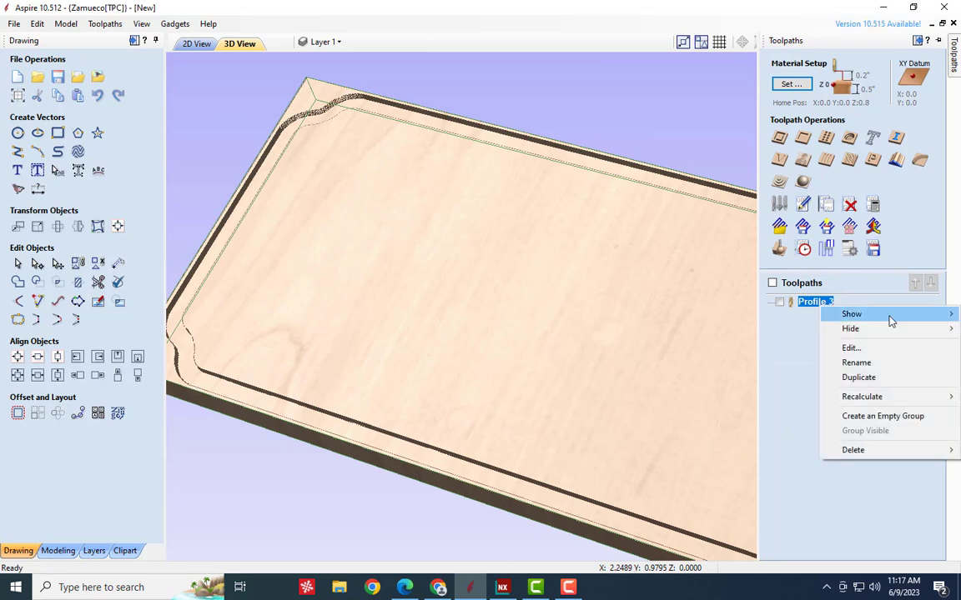
left_click(878, 354)
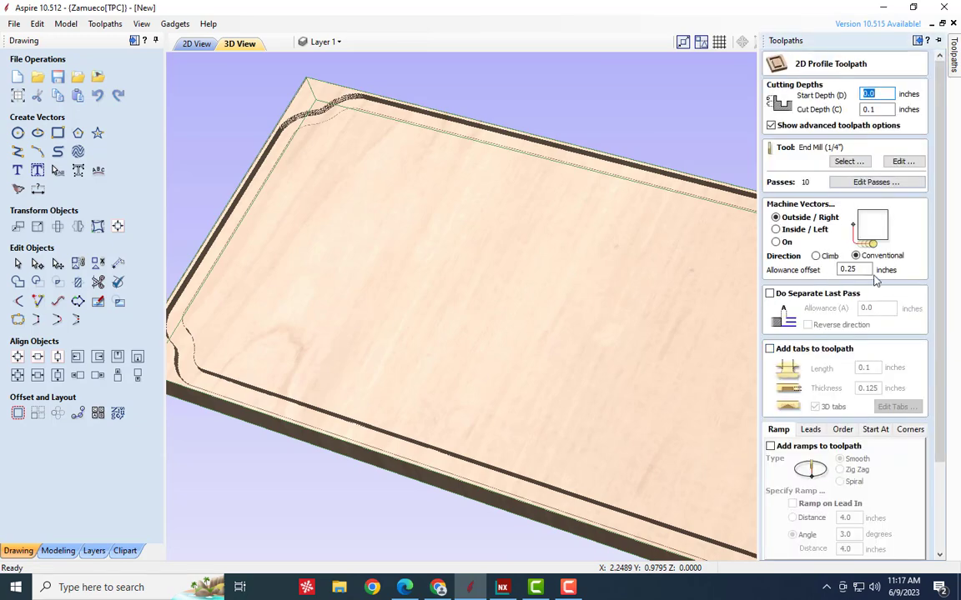
double_click(833, 267)
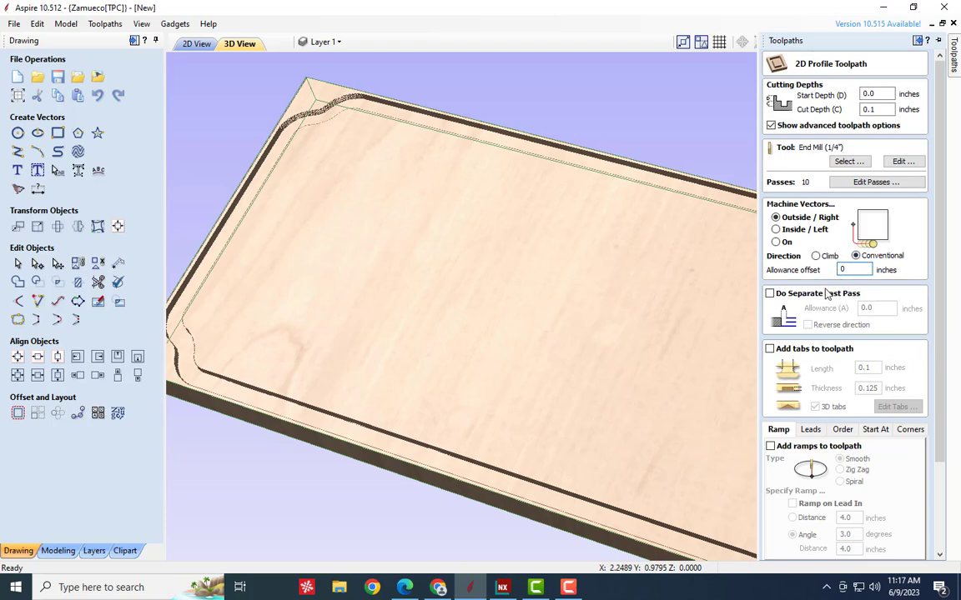
type("0")
scroll(827, 293, "down", 3)
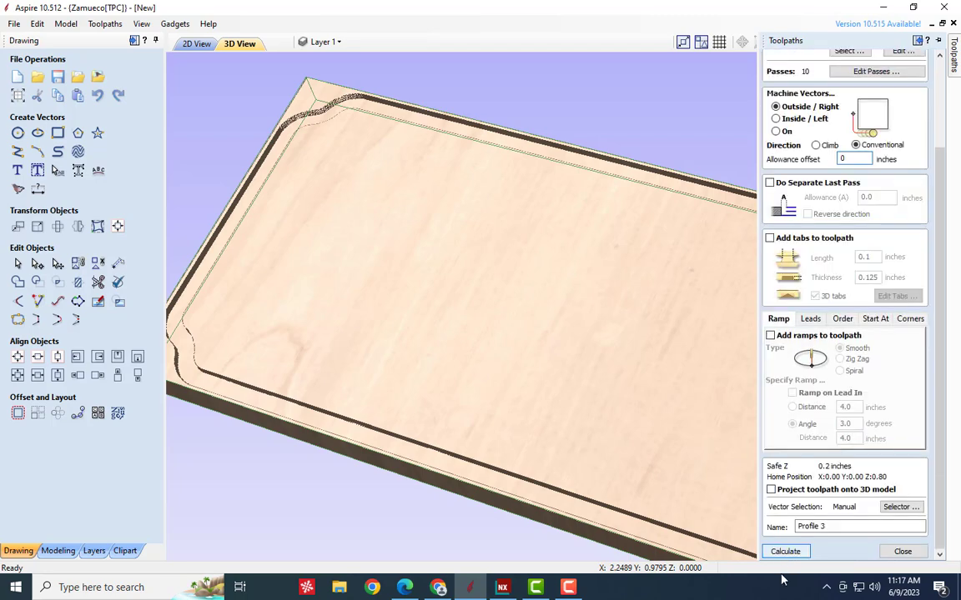
left_click(786, 552)
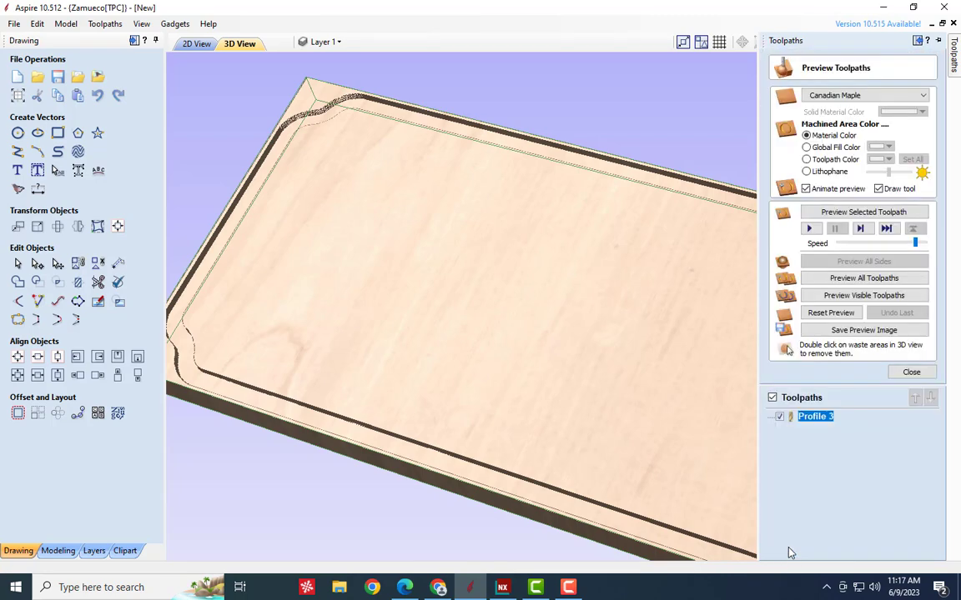
left_click(830, 315)
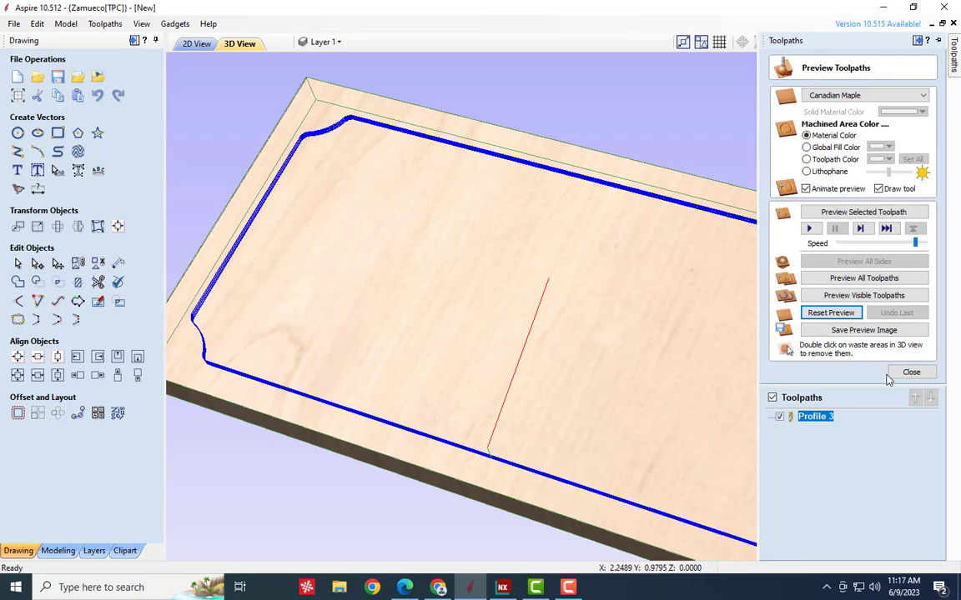
Enable a separate last pass with a 0.25-inch allowance on the profile toolpath and recalculate it
right_click(816, 419)
left_click(838, 455)
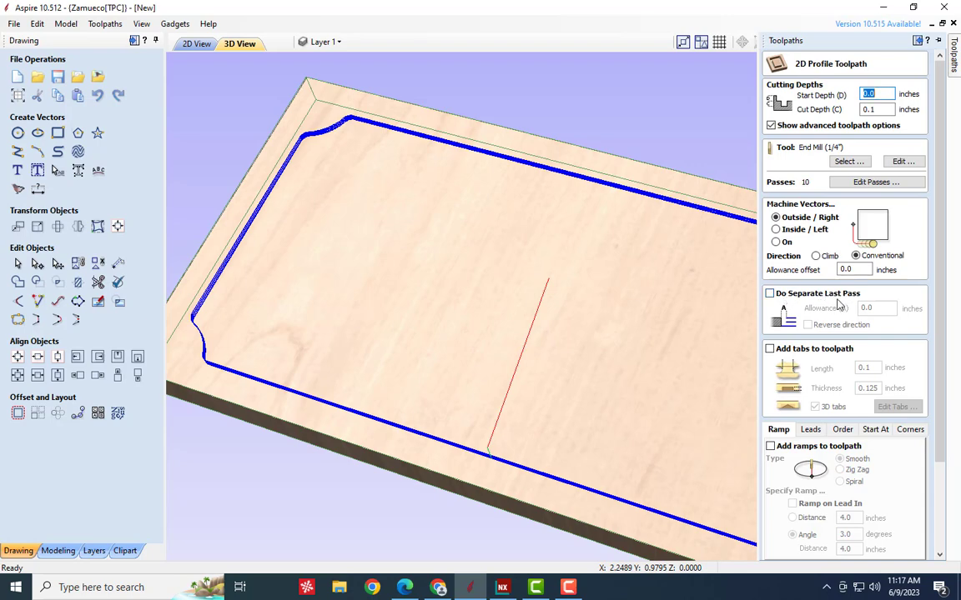
left_click(800, 295)
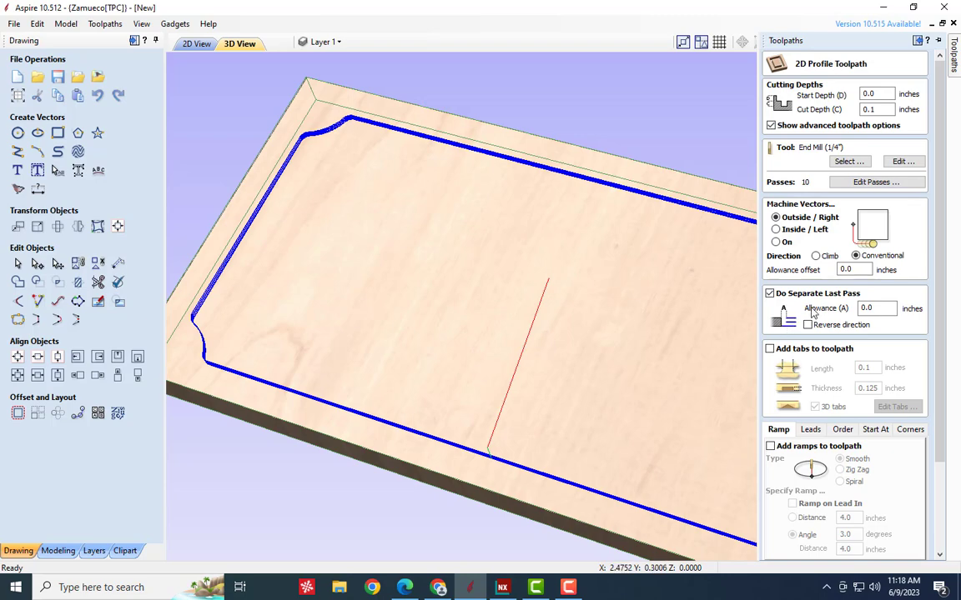
double_click(868, 308)
scroll(817, 313, "down", 3)
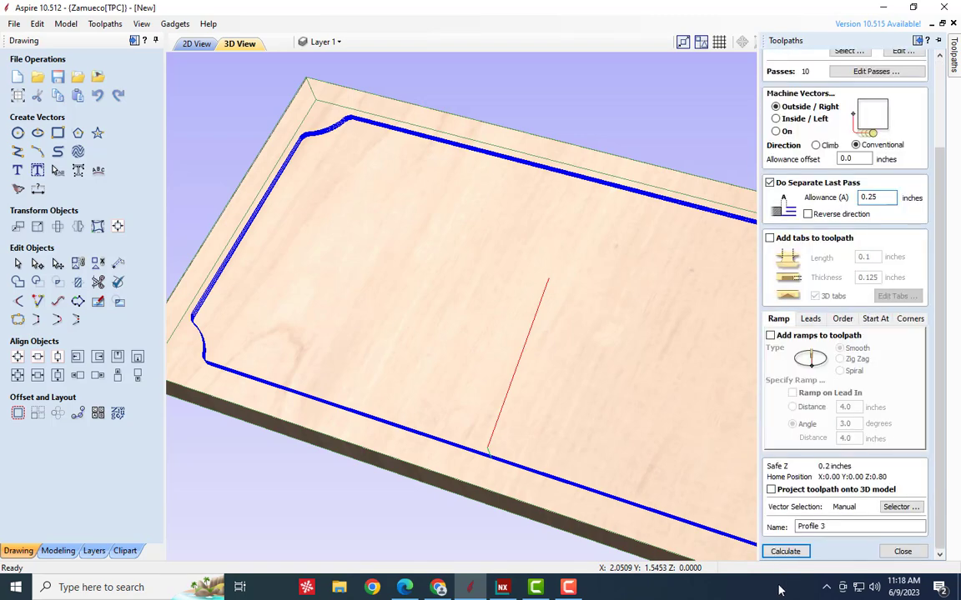
left_click(784, 551)
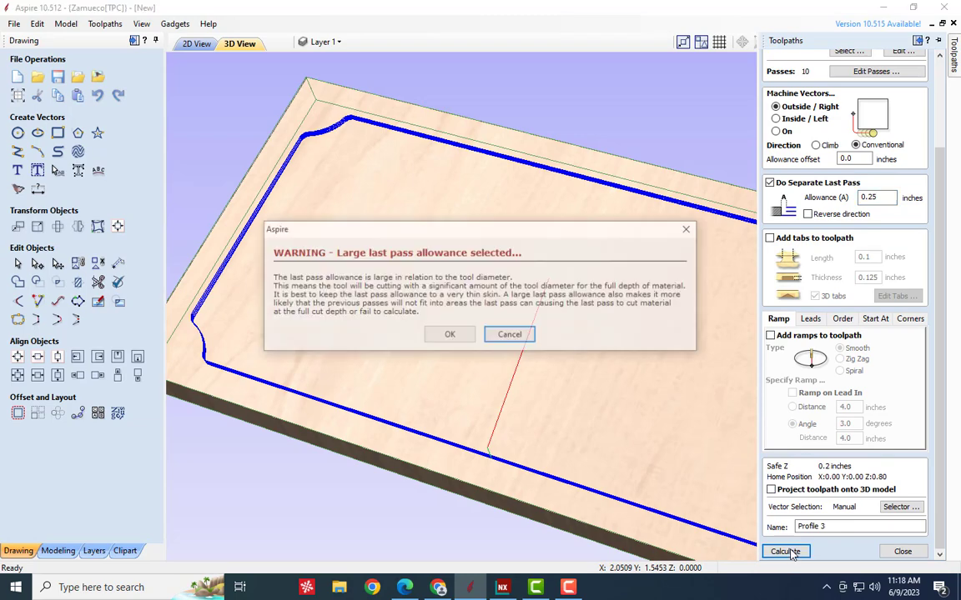
left_click(454, 337)
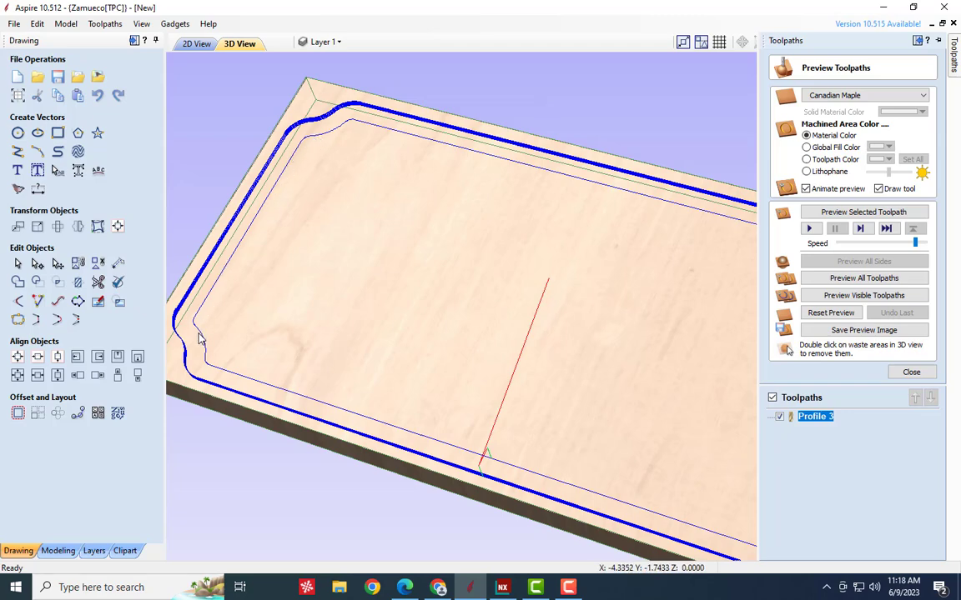
Reset the preview, simulate the toolpath with its separate last pass and inspect the cut in 3D
right_click(816, 419)
left_click(818, 435)
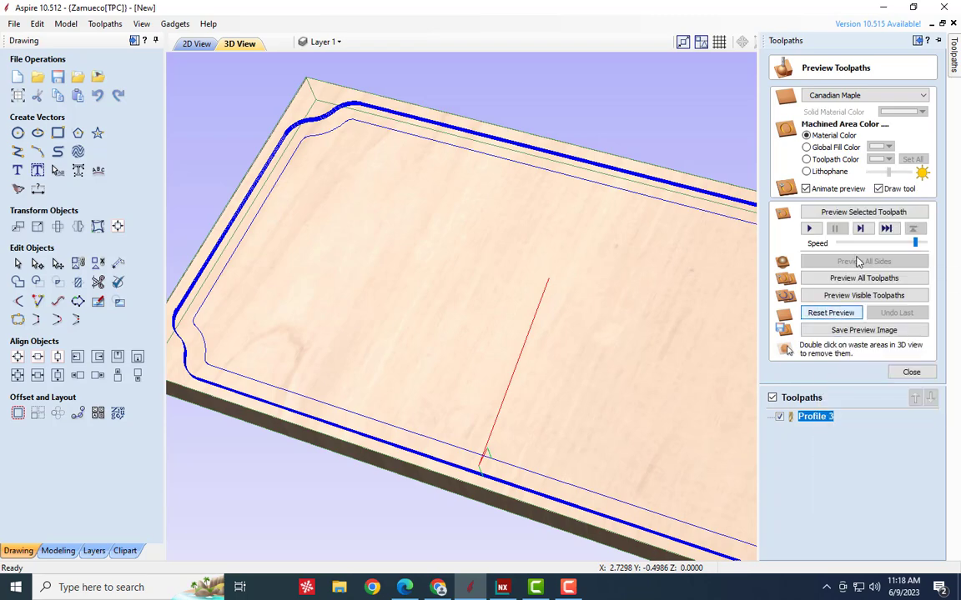
left_click(839, 213)
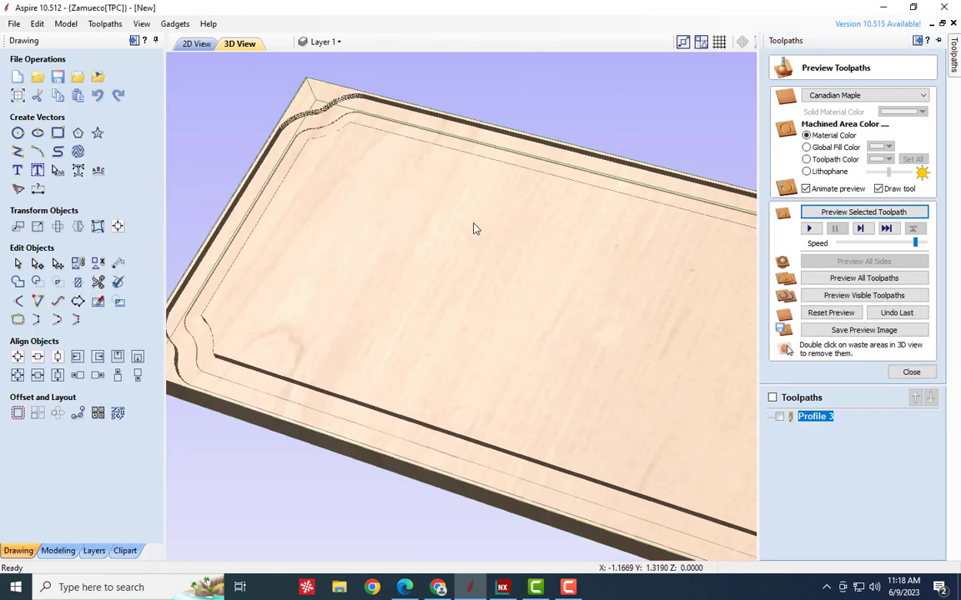
left_click_drag(445, 269, 489, 225)
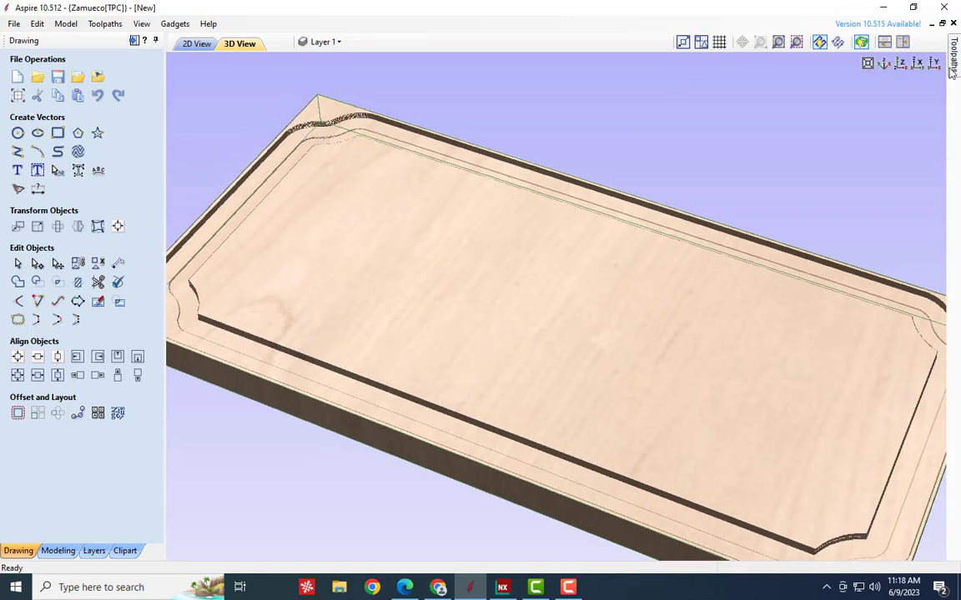
Turn off the separate last pass on the profile toolpath, recalculate it and reset the preview
mouse_move(954, 60)
right_click(811, 420)
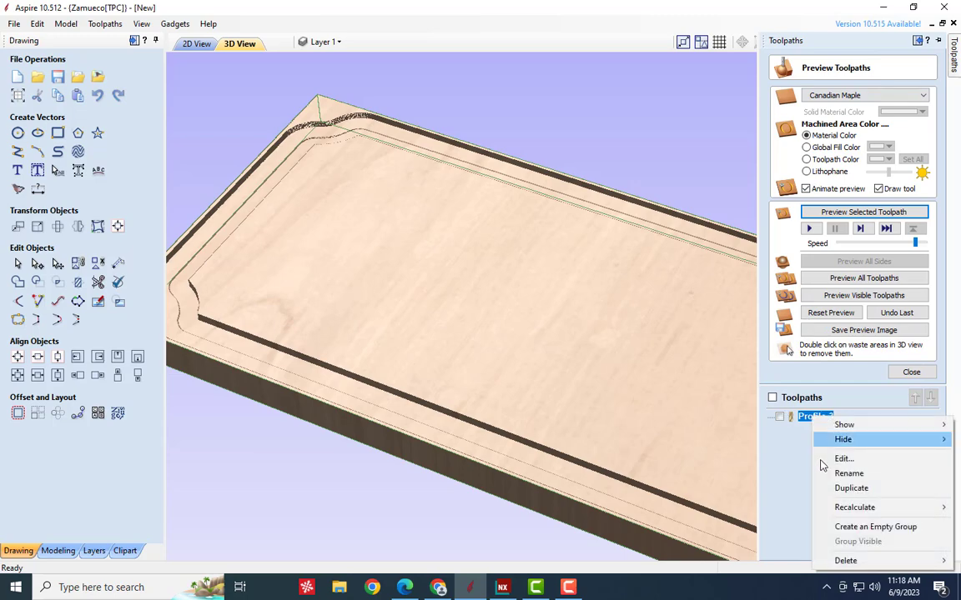
left_click(822, 458)
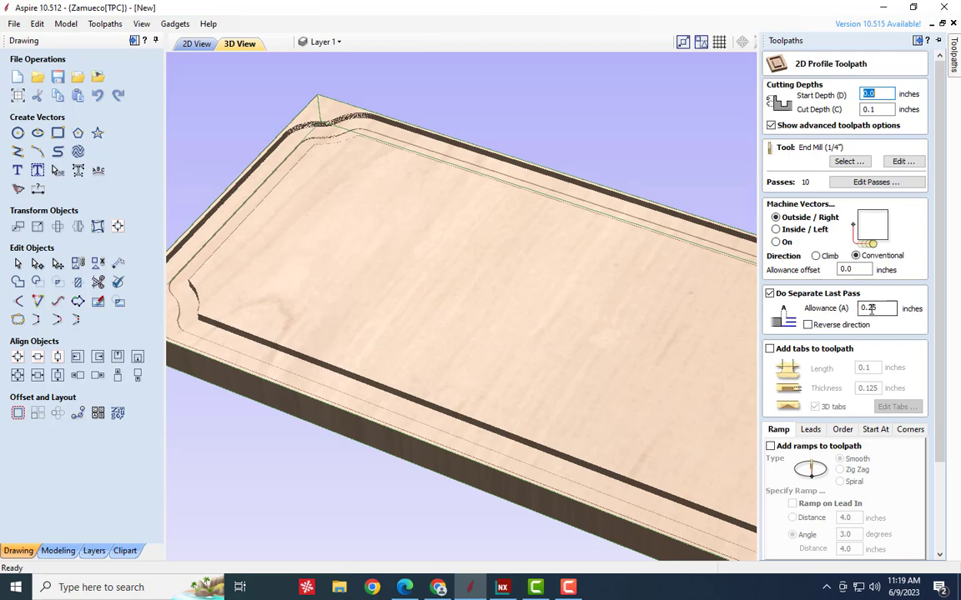
left_click_drag(863, 309, 875, 309)
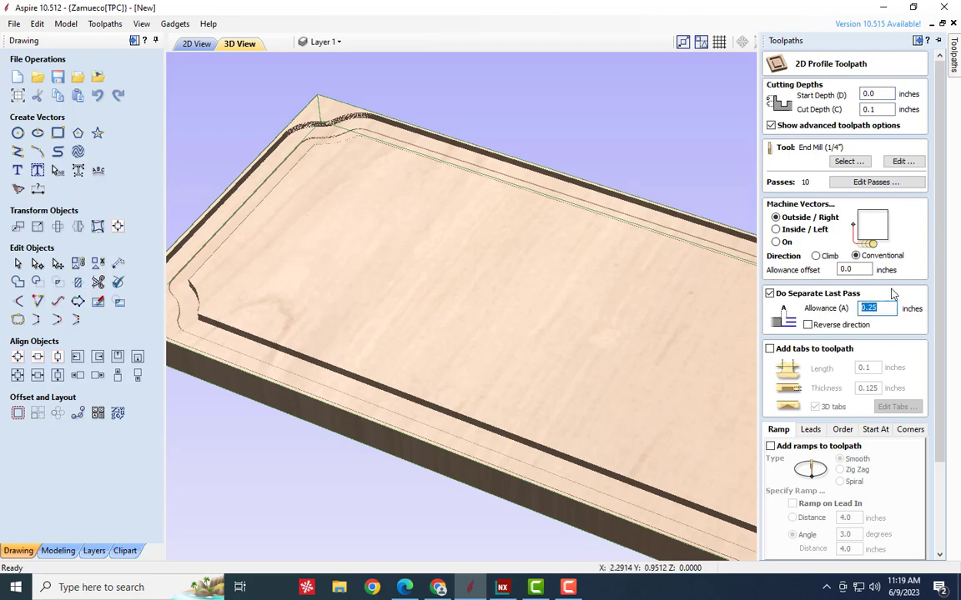
left_click(770, 295)
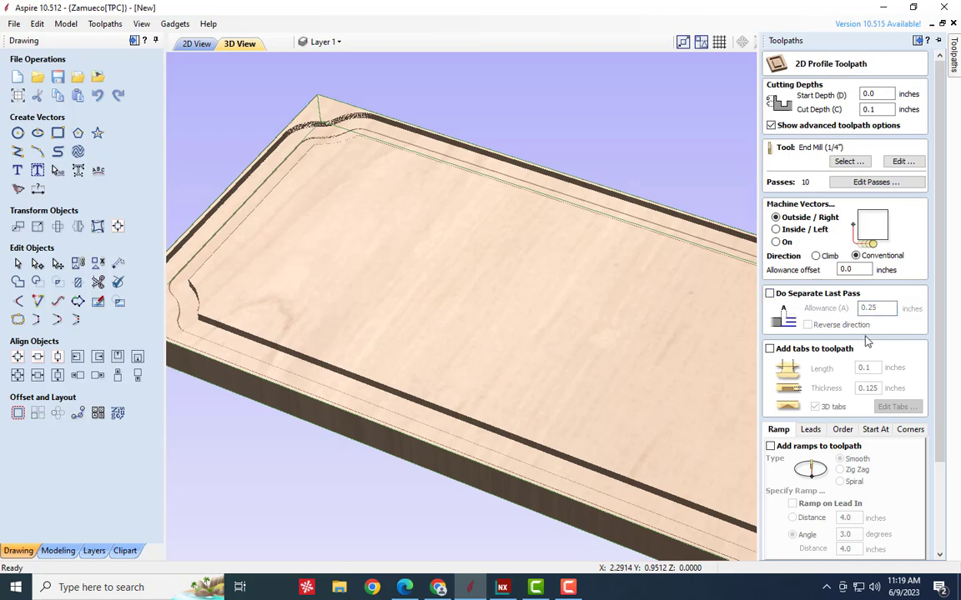
scroll(853, 334, "down", 2)
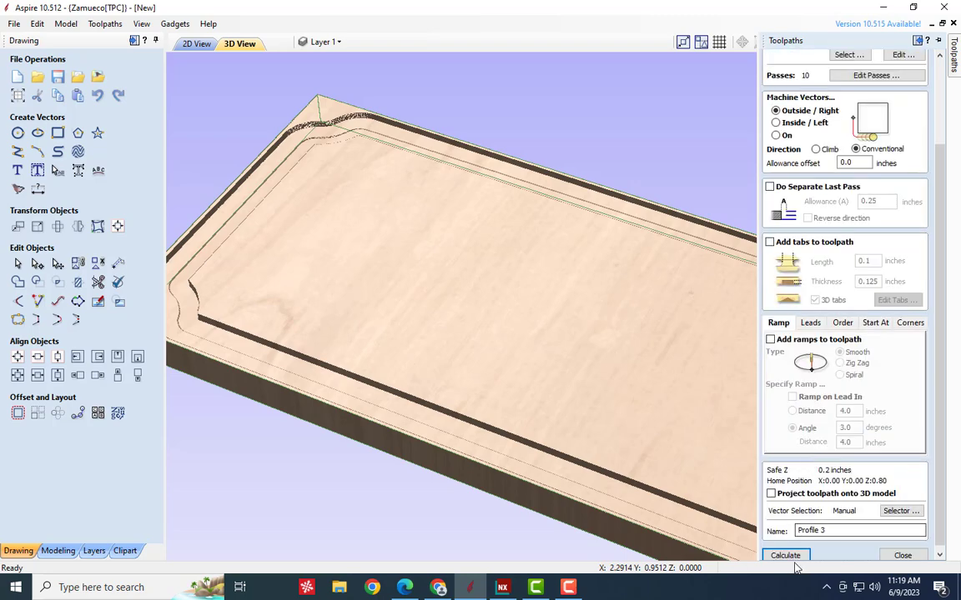
left_click(788, 555)
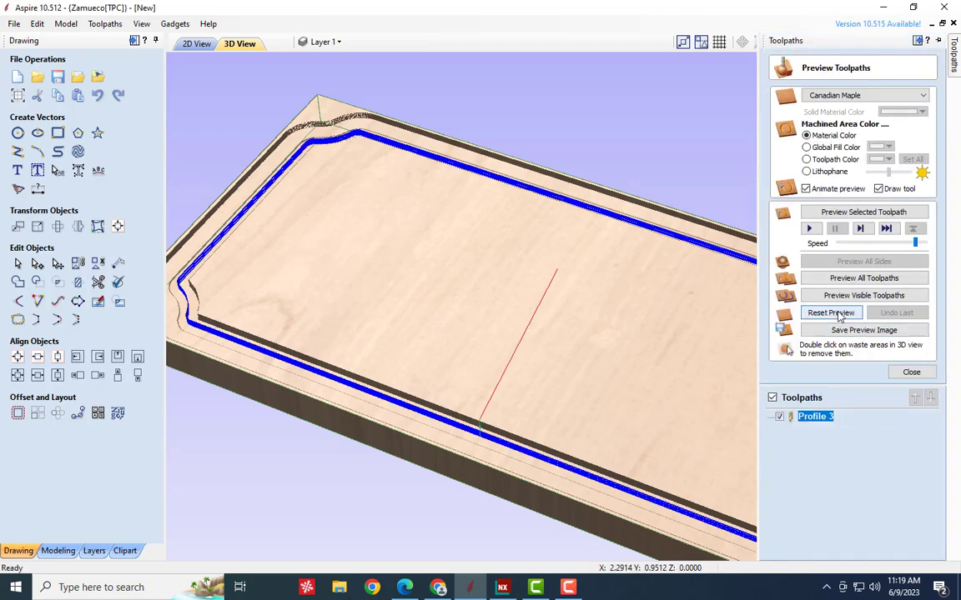
left_click(809, 312)
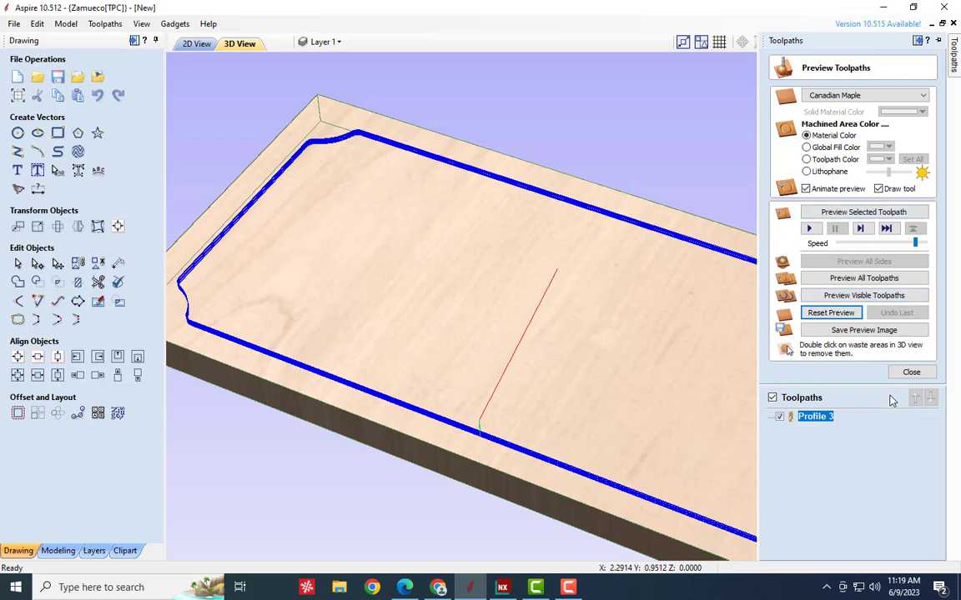
Edit the profile toolpath to move its start point closest to the upper-right corner of the vector bounding box
right_click(809, 417)
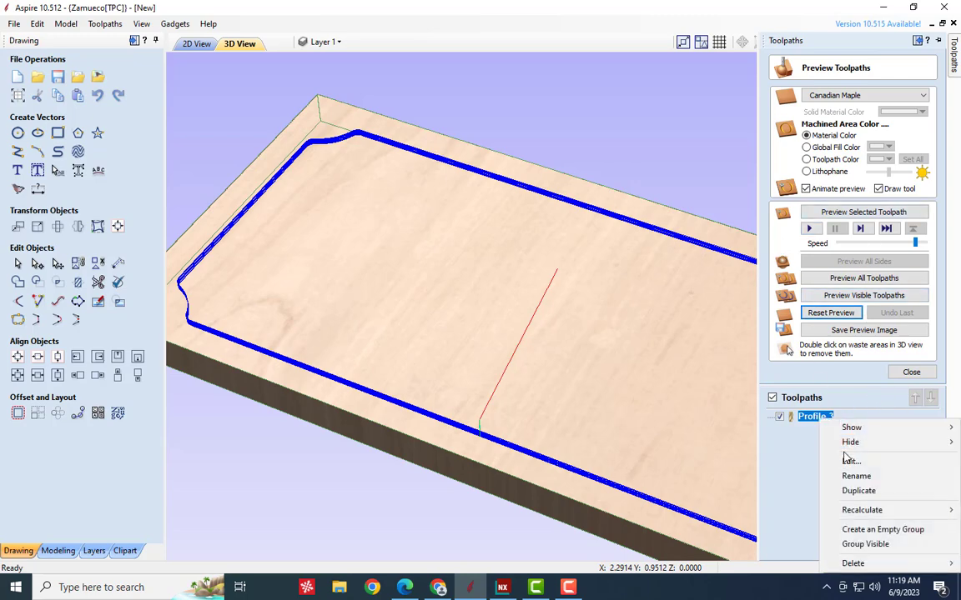
left_click(832, 457)
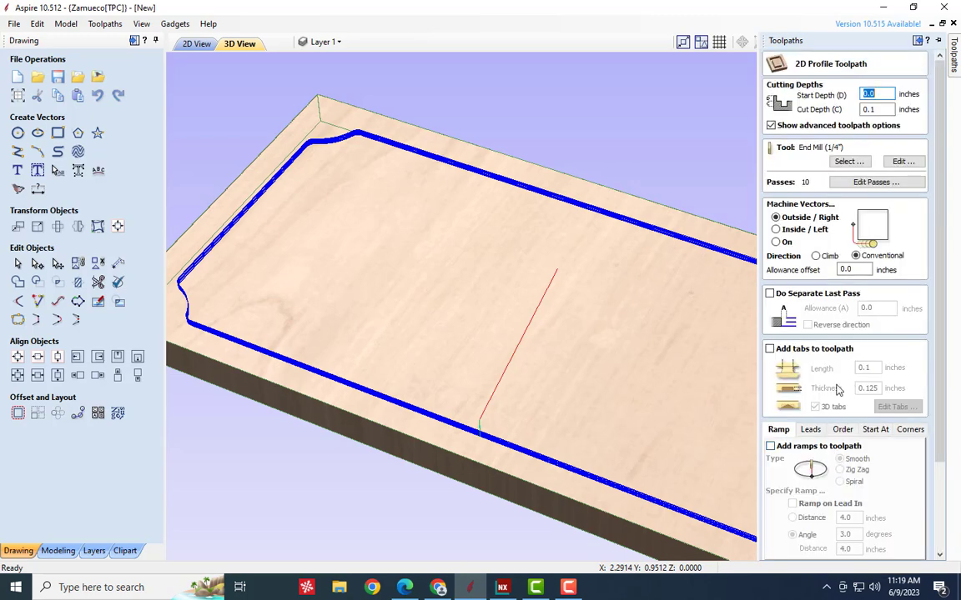
scroll(851, 444, "down", 1)
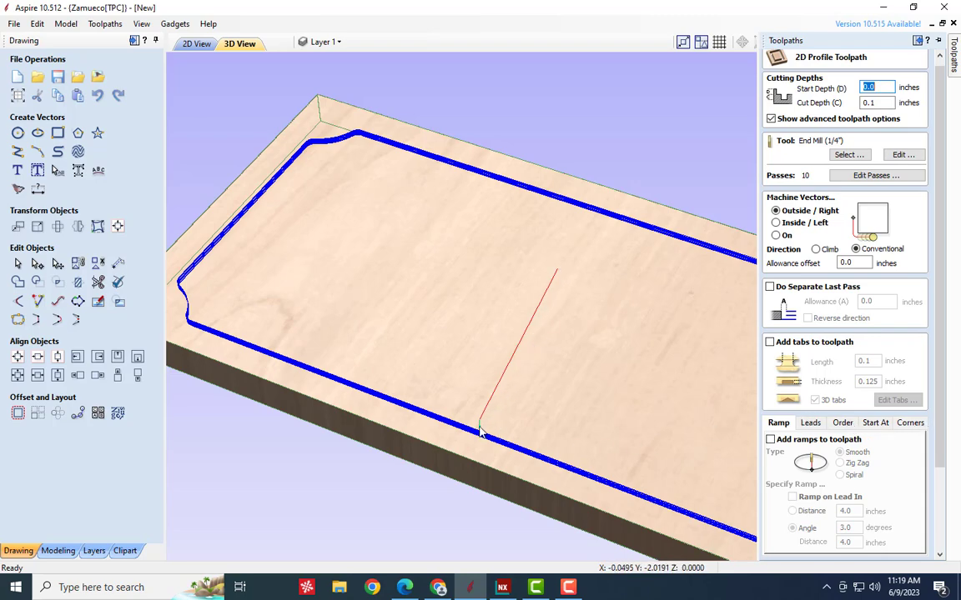
left_click(874, 424)
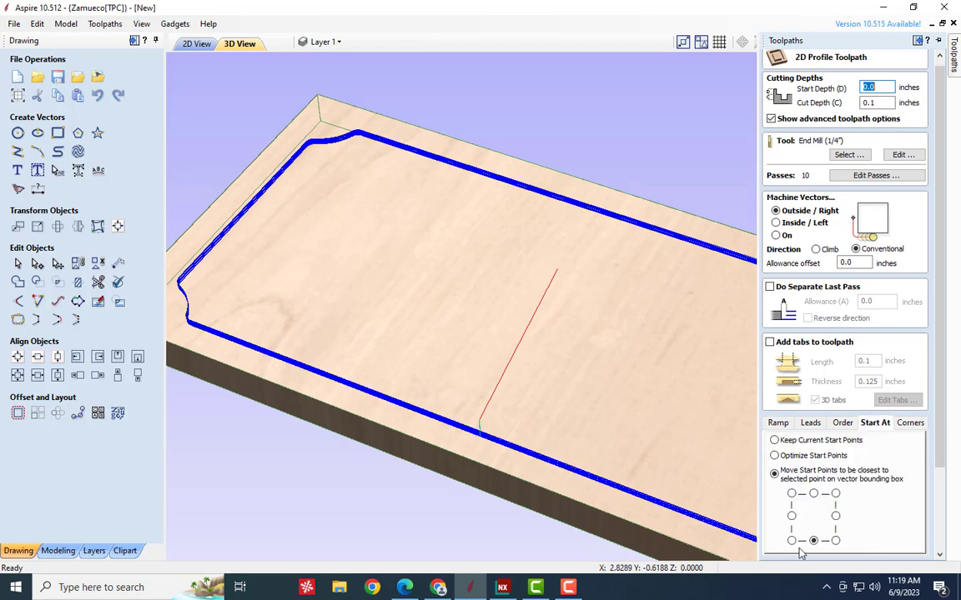
left_click(799, 456)
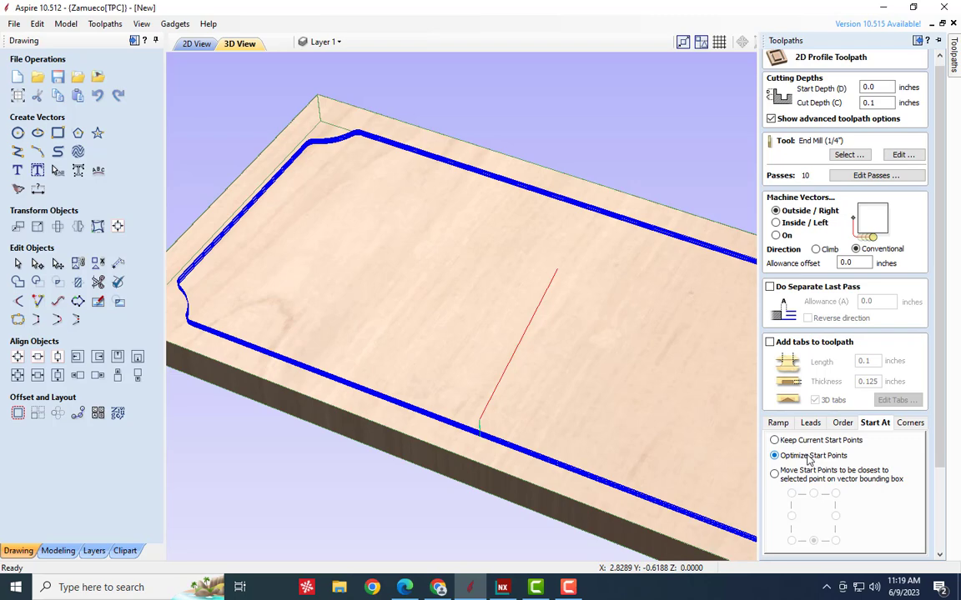
left_click(774, 474)
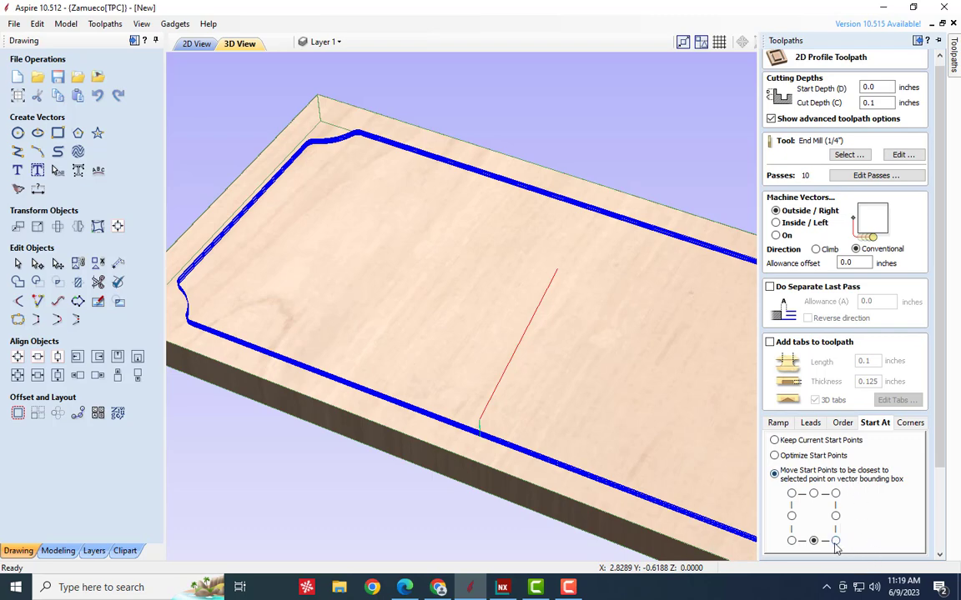
left_click(836, 494)
scroll(453, 277, "down", 3)
scroll(542, 292, "down", 3)
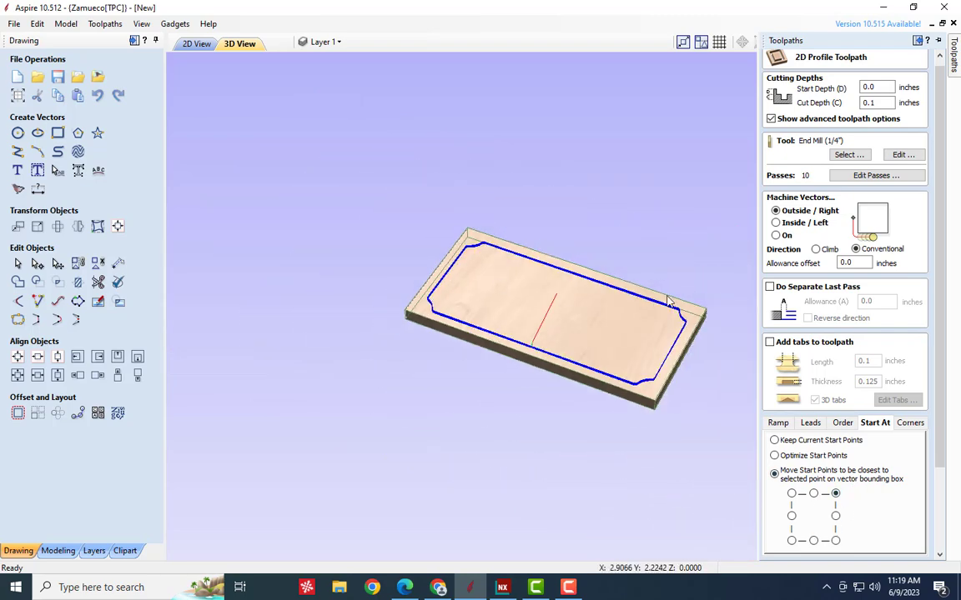
scroll(705, 340, "up", 5)
scroll(425, 344, "down", 4)
scroll(526, 342, "up", 2)
middle_click_drag(547, 340, 438, 338)
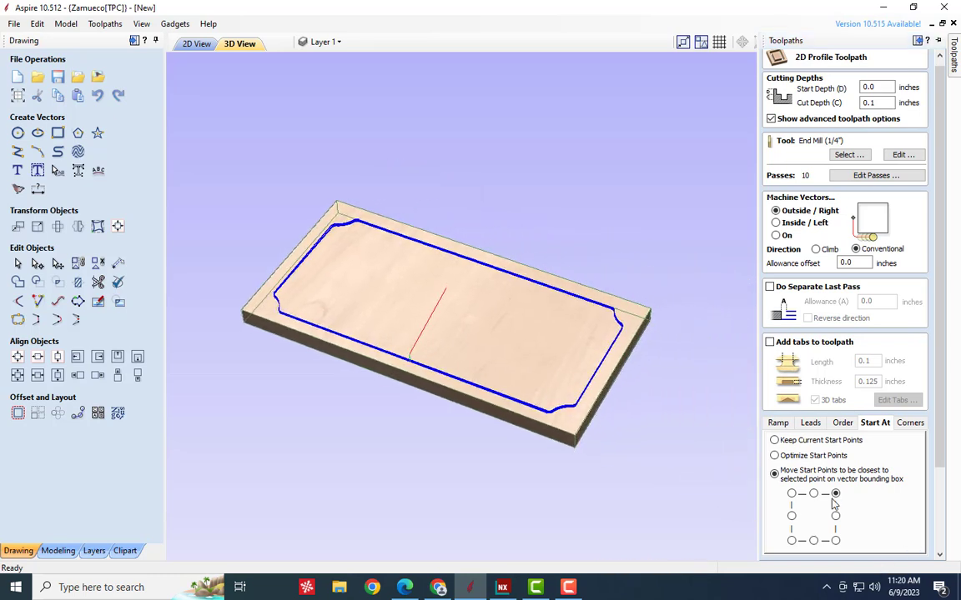
left_click(568, 588)
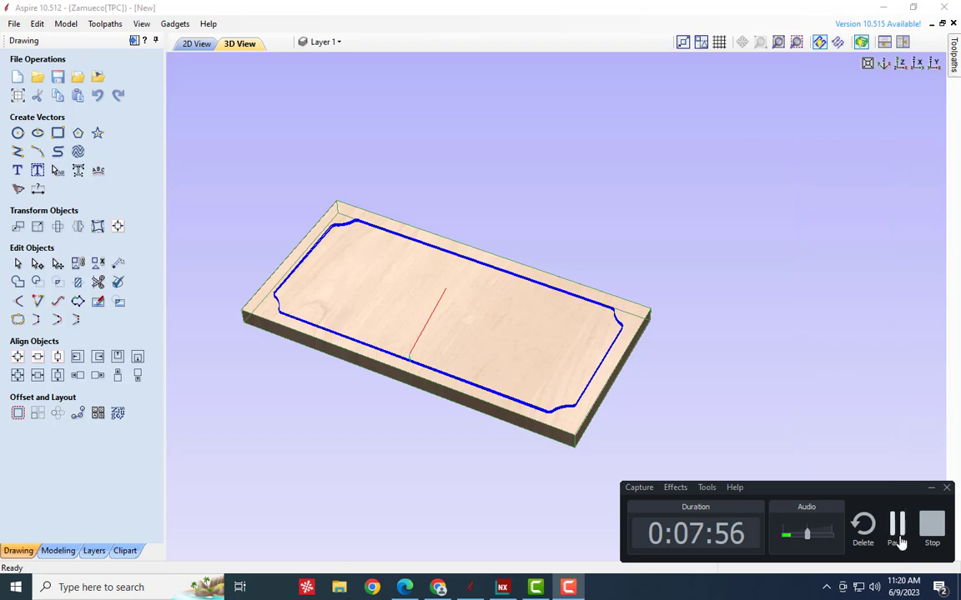
left_click(900, 528)
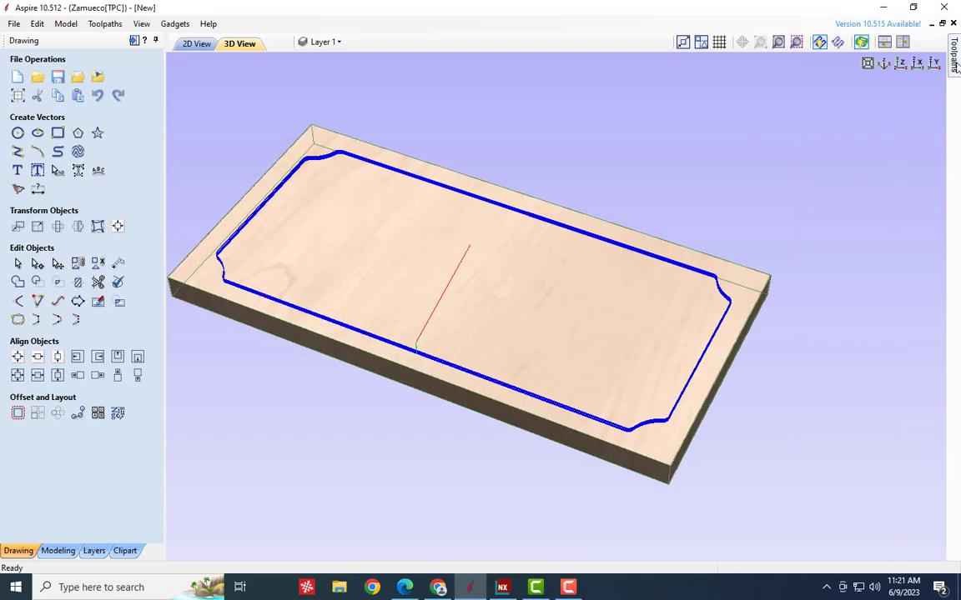
Recalculate the profile toolpath with its upper-right start point
mouse_move(955, 67)
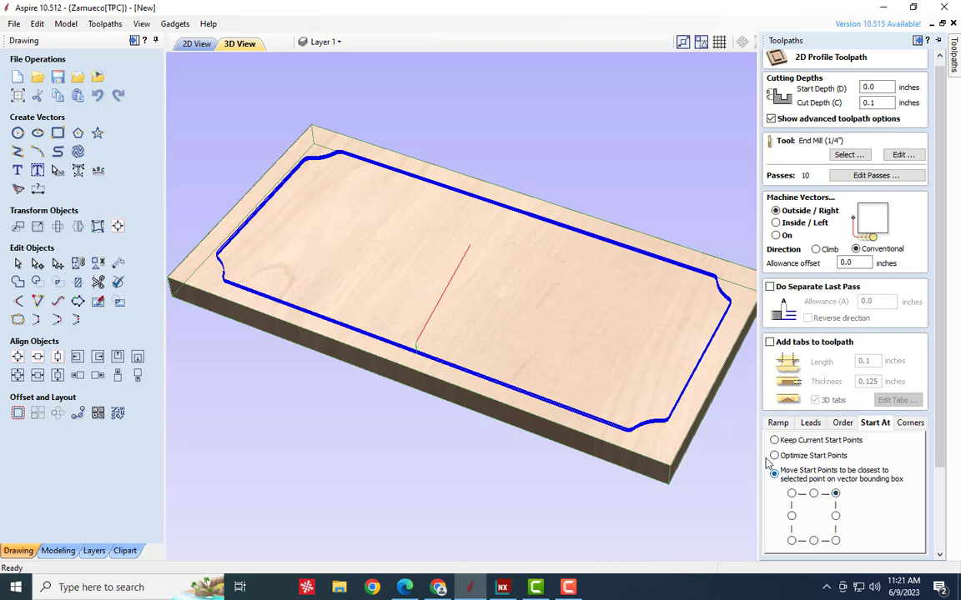
scroll(788, 451, "down", 2)
scroll(784, 453, "down", 3)
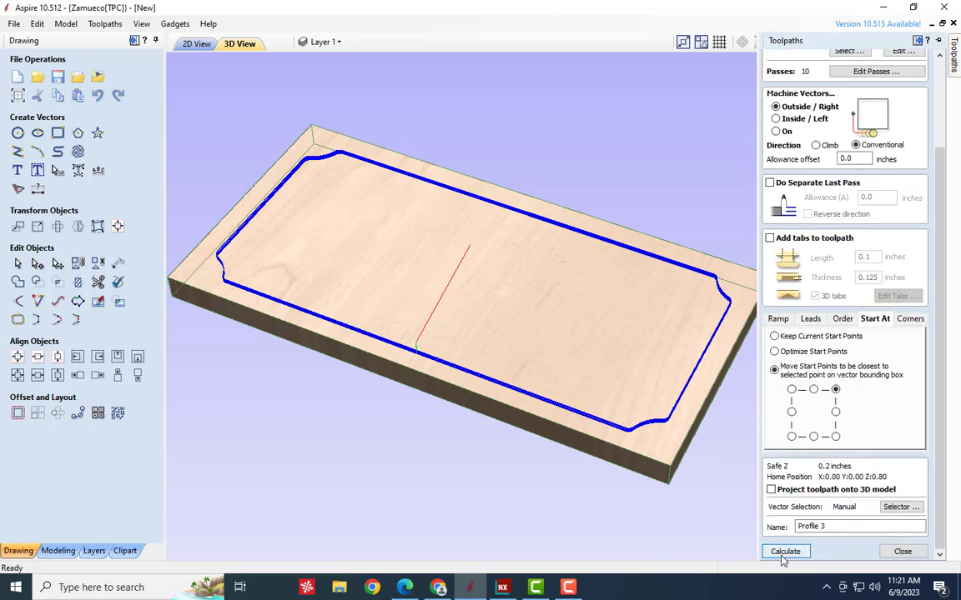
left_click(785, 550)
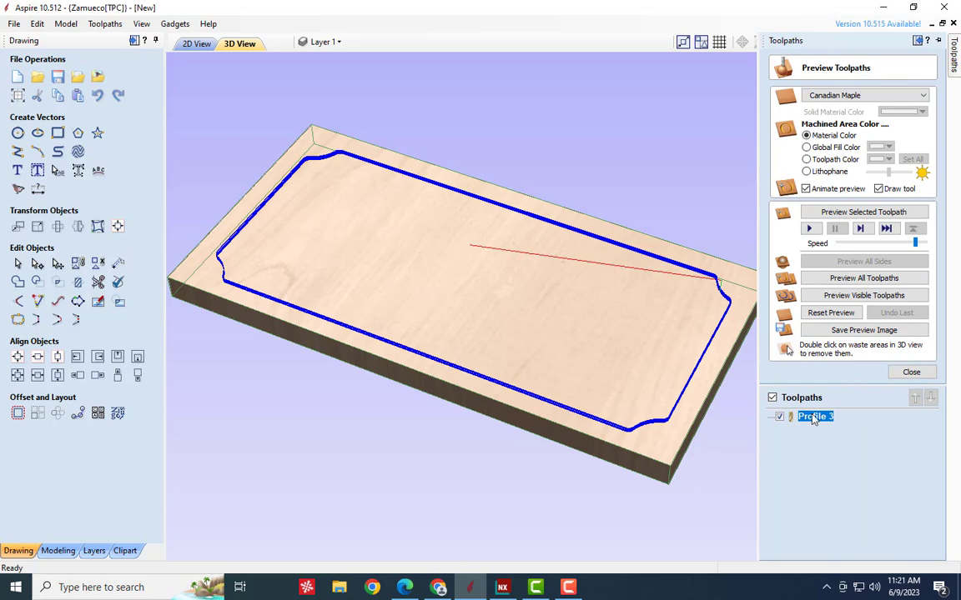
Reopen the profile toolpath for editing and review its machining order and start point options
right_click(815, 419)
left_click(812, 458)
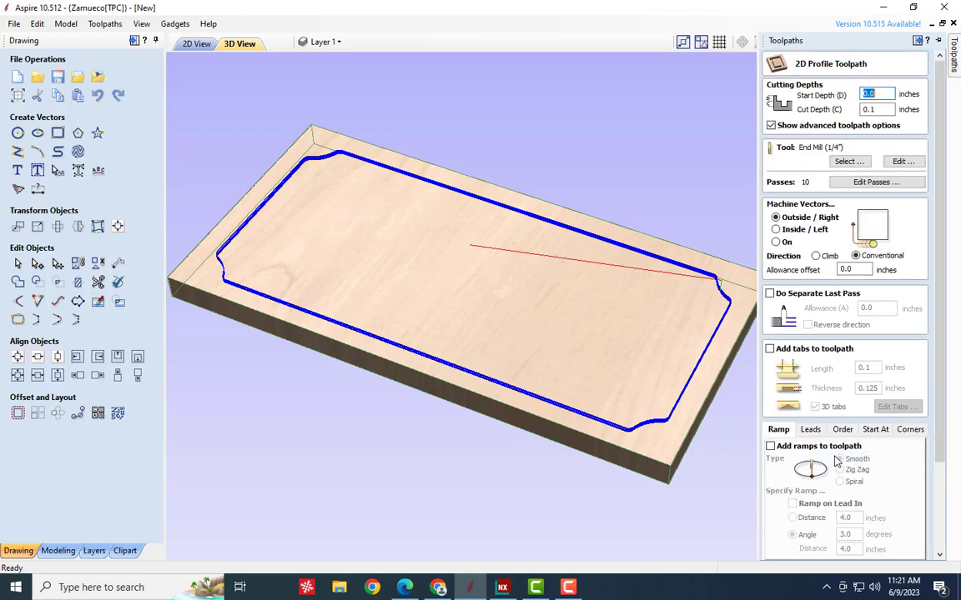
left_click(841, 431)
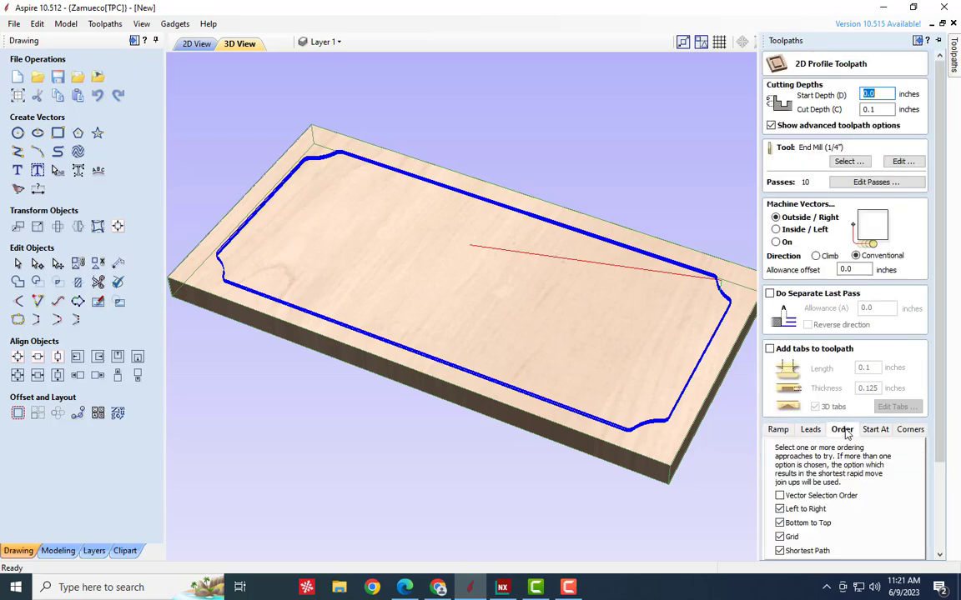
left_click(875, 430)
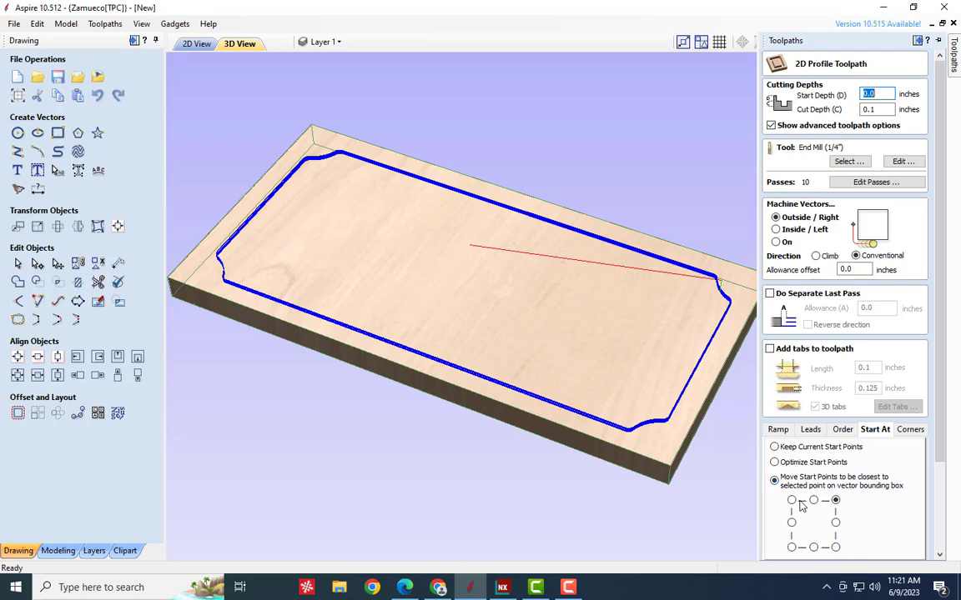
left_click(786, 448)
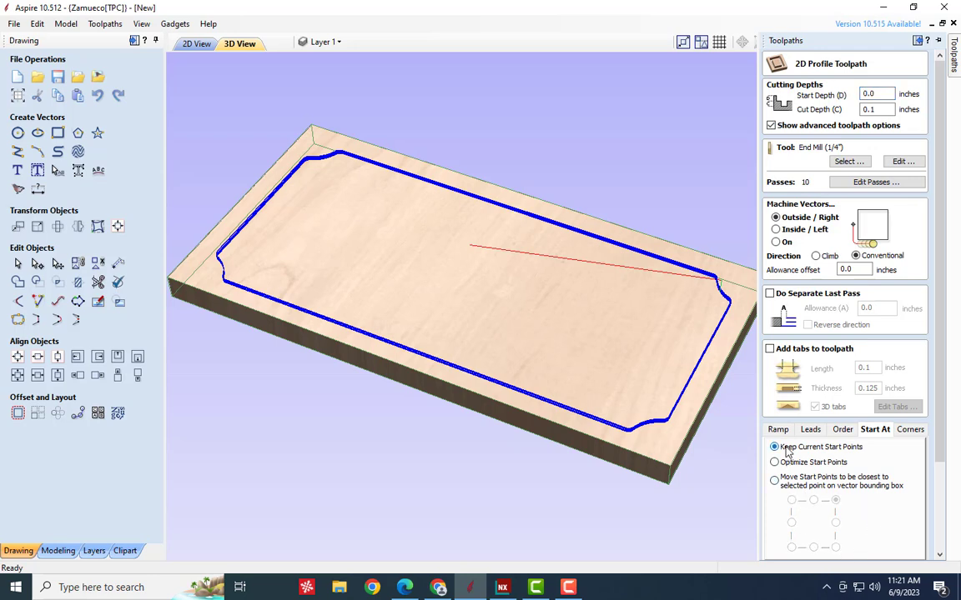
left_click(784, 462)
left_click(784, 481)
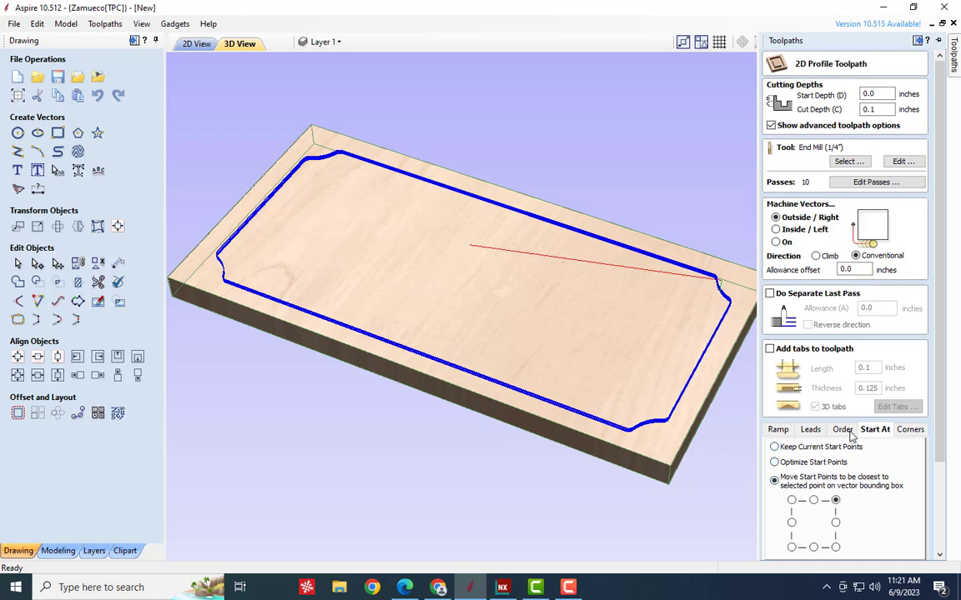
Inspect the toolpath's rounded corners in 3D and enable sharp external corners
left_click(910, 429)
scroll(669, 429, "down", 2)
scroll(669, 430, "up", 5)
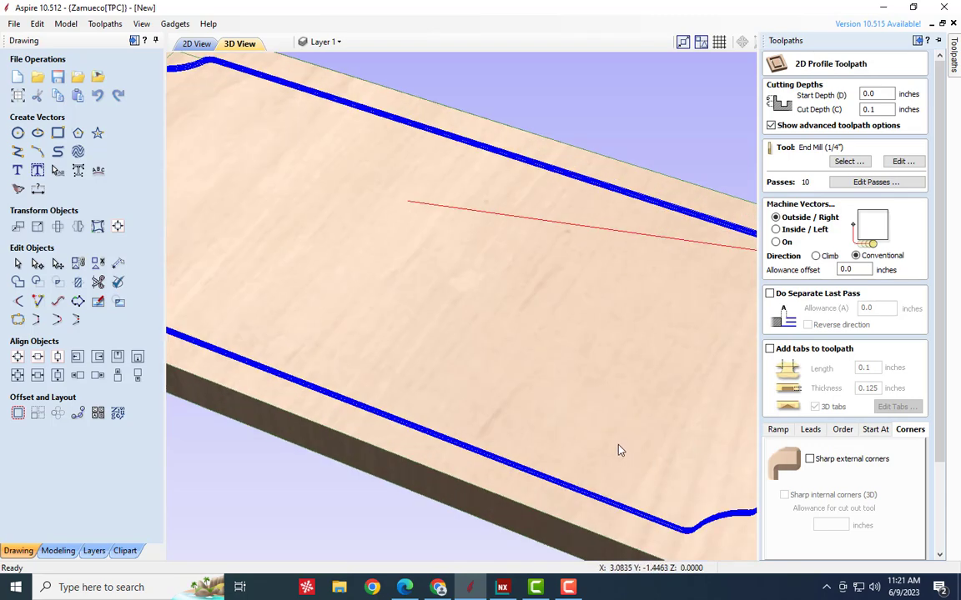
scroll(584, 421, "down", 5)
scroll(409, 373, "up", 6)
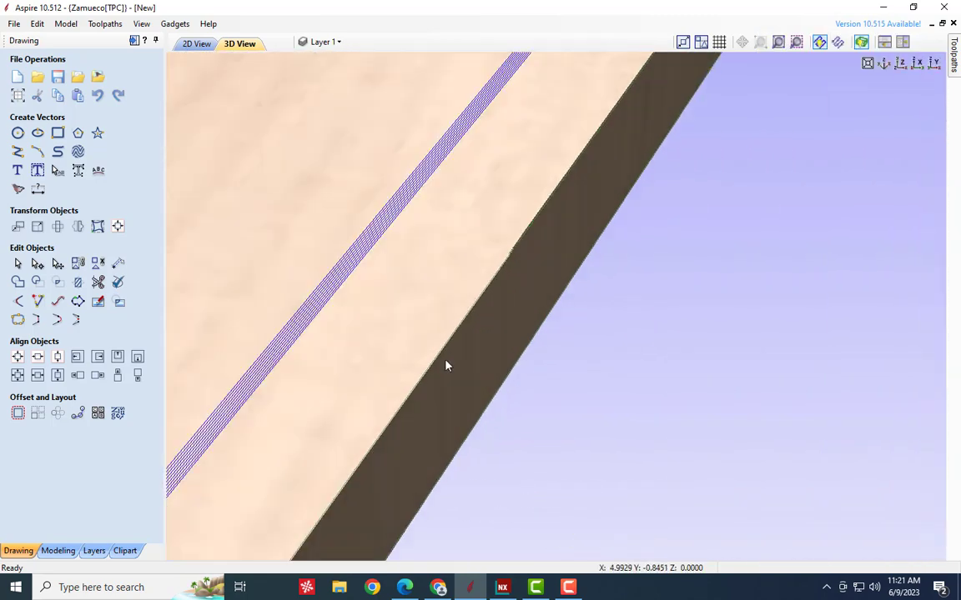
scroll(592, 296, "down", 4)
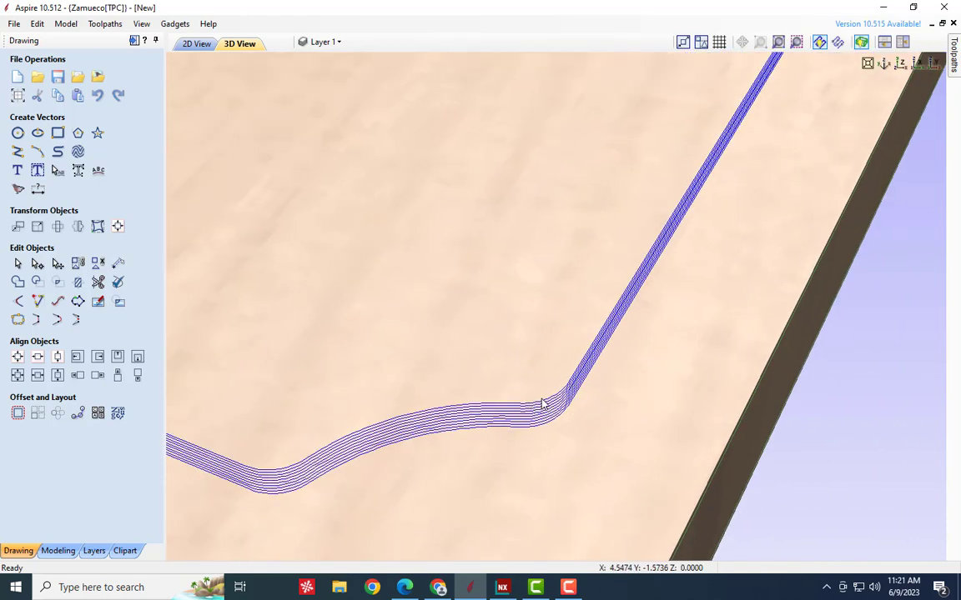
mouse_move(953, 62)
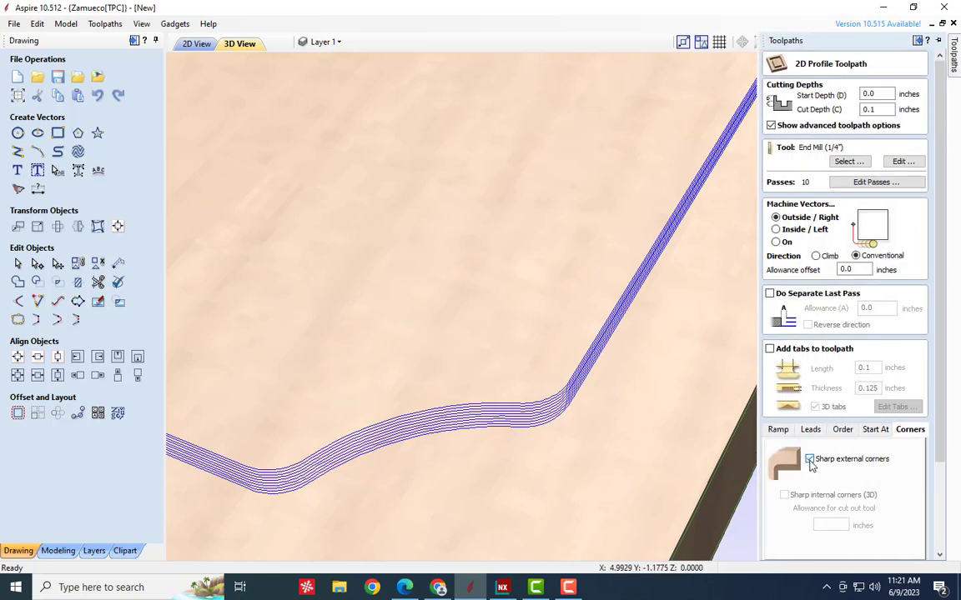
left_click_drag(624, 349, 597, 398)
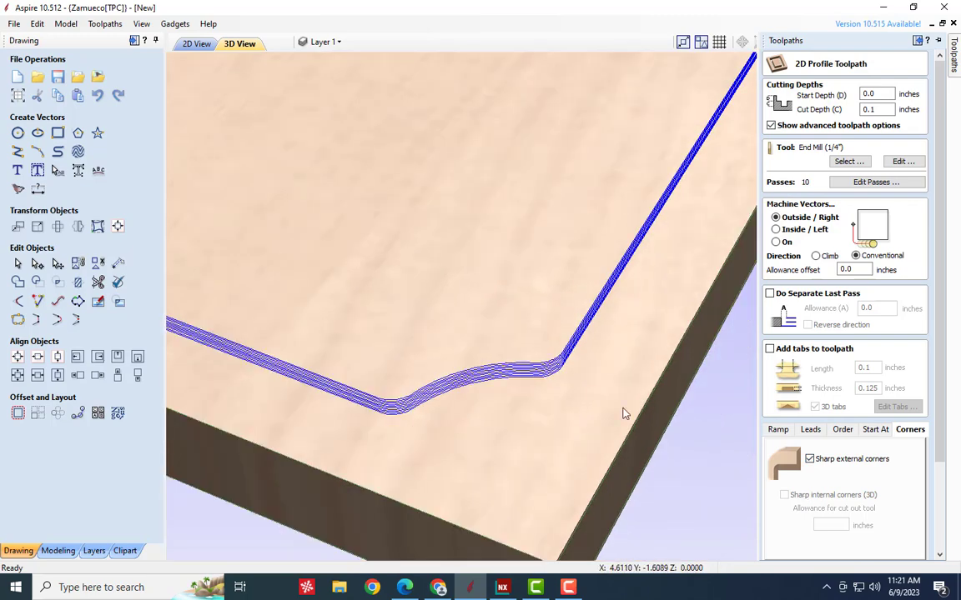
Recalculate the profile toolpath with sharp external corners and simulate its cut
scroll(819, 501, "down", 3)
scroll(819, 500, "down", 1)
left_click(785, 551)
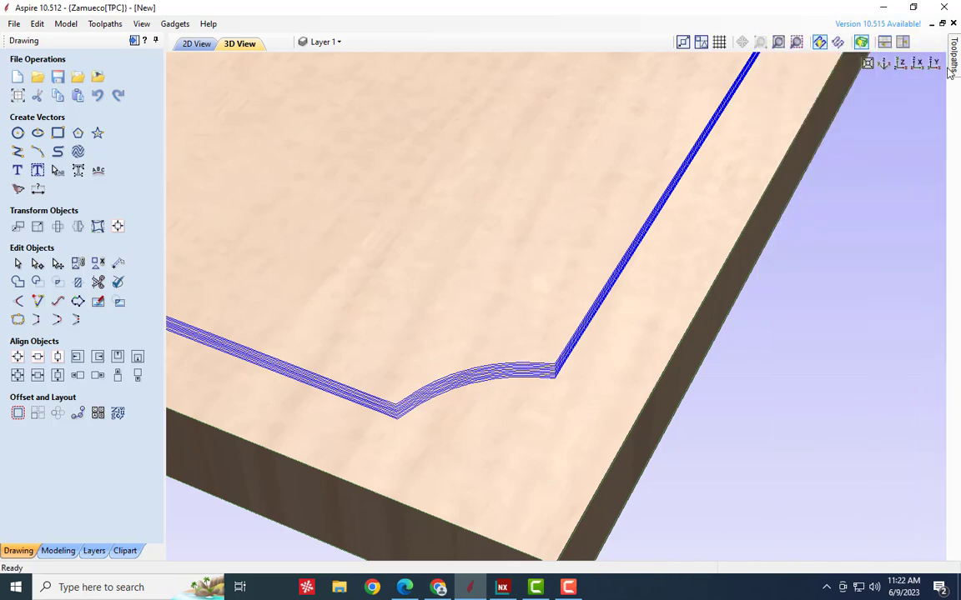
mouse_move(953, 55)
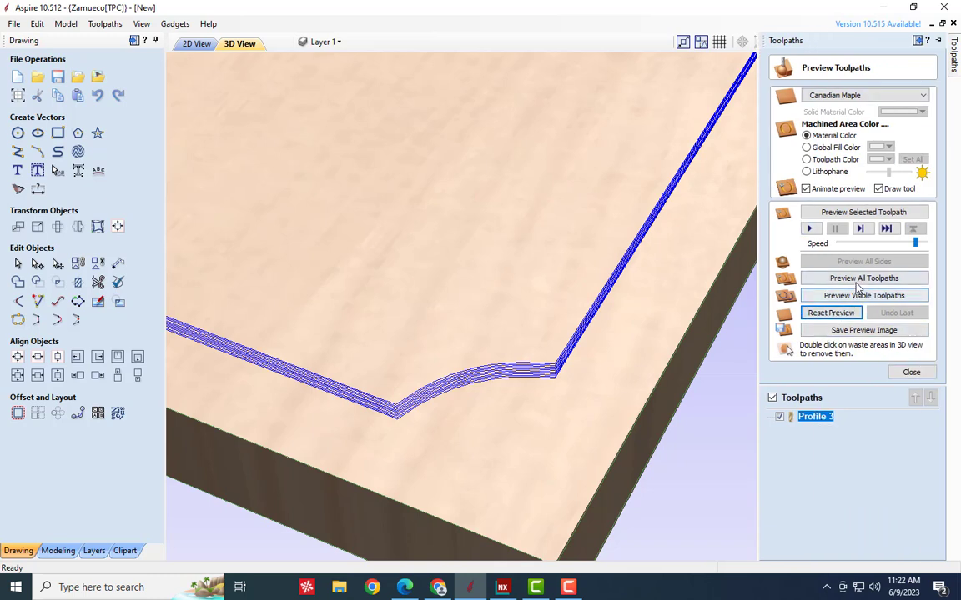
left_click(848, 214)
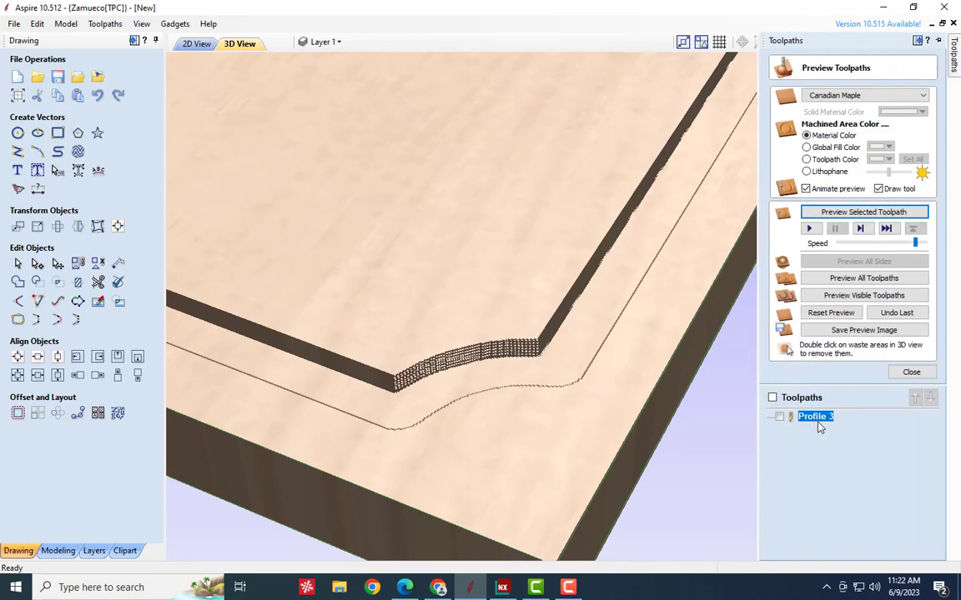
Reopen the profile toolpath for editing, review its start point and corner options, and add circular leads
right_click(816, 417)
left_click(847, 459)
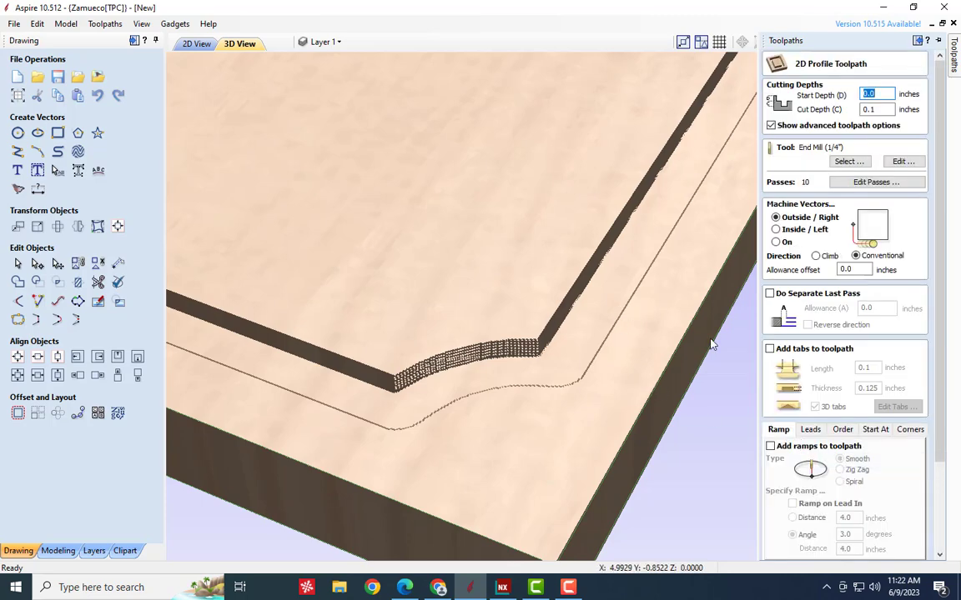
left_click(874, 429)
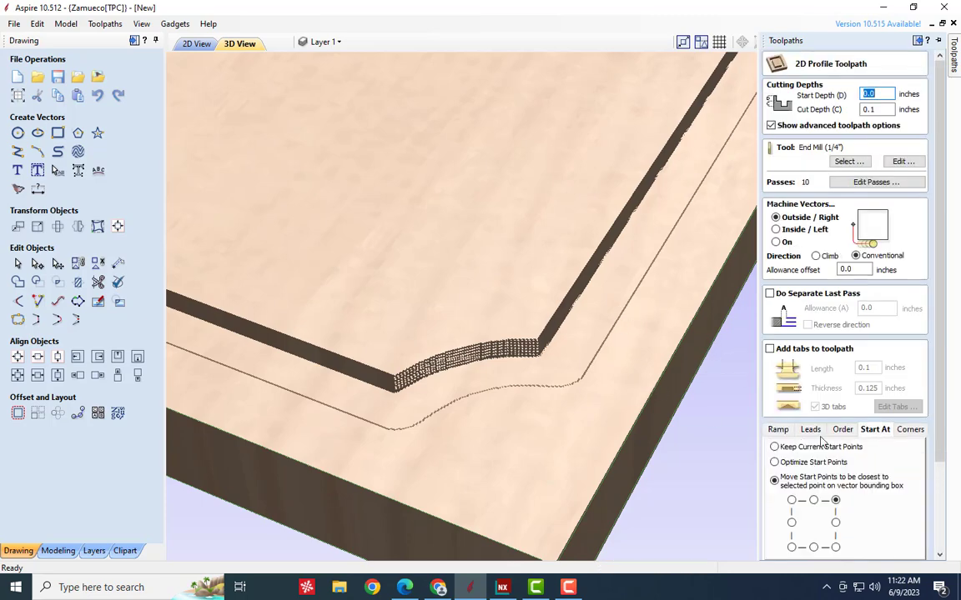
left_click(909, 429)
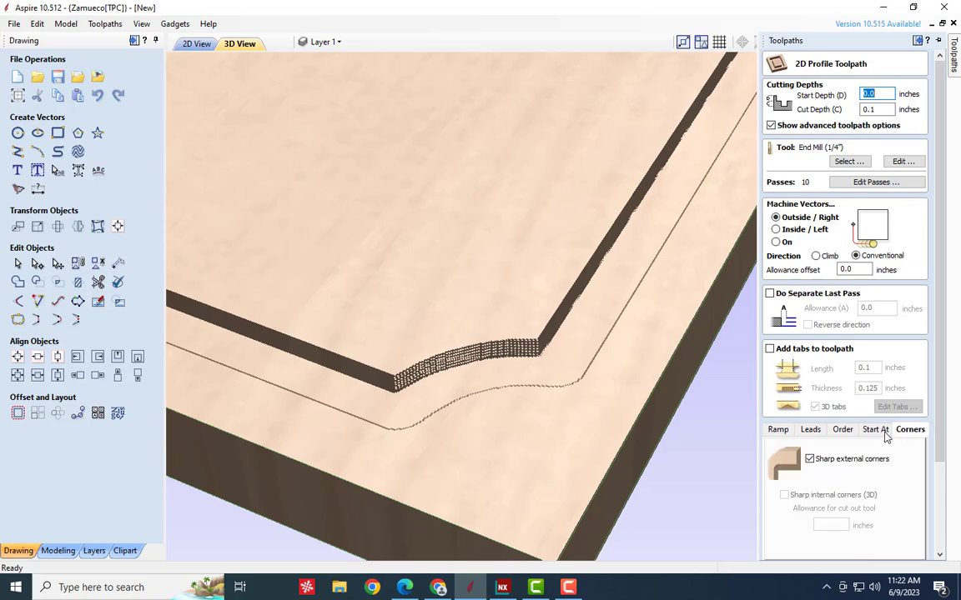
left_click(812, 431)
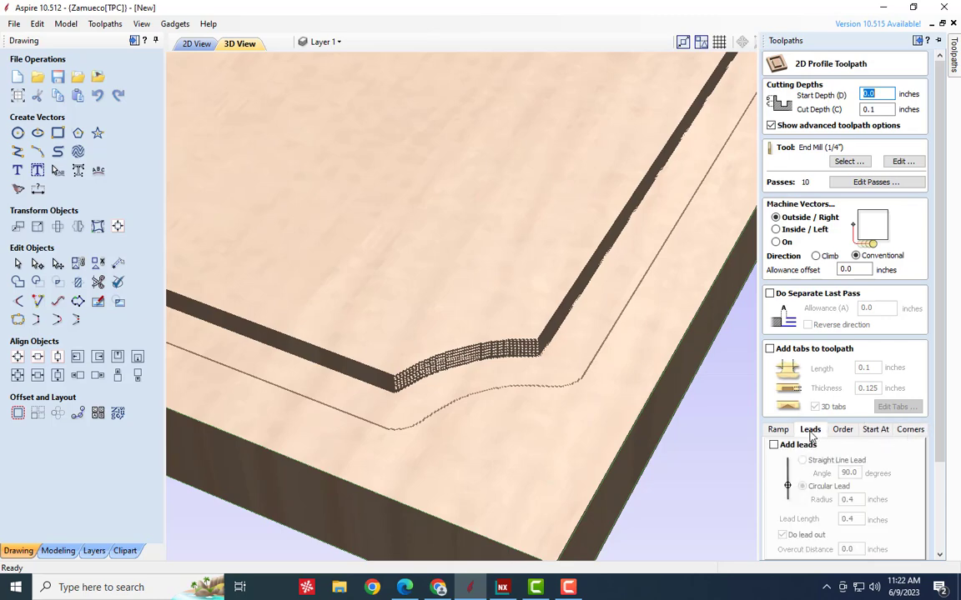
scroll(577, 380, "down", 4)
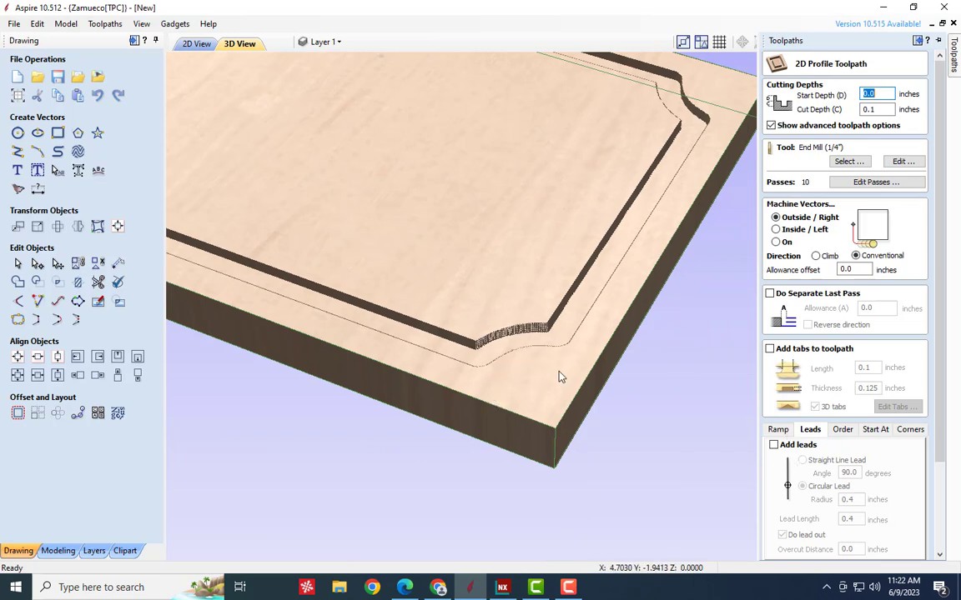
left_click(799, 451)
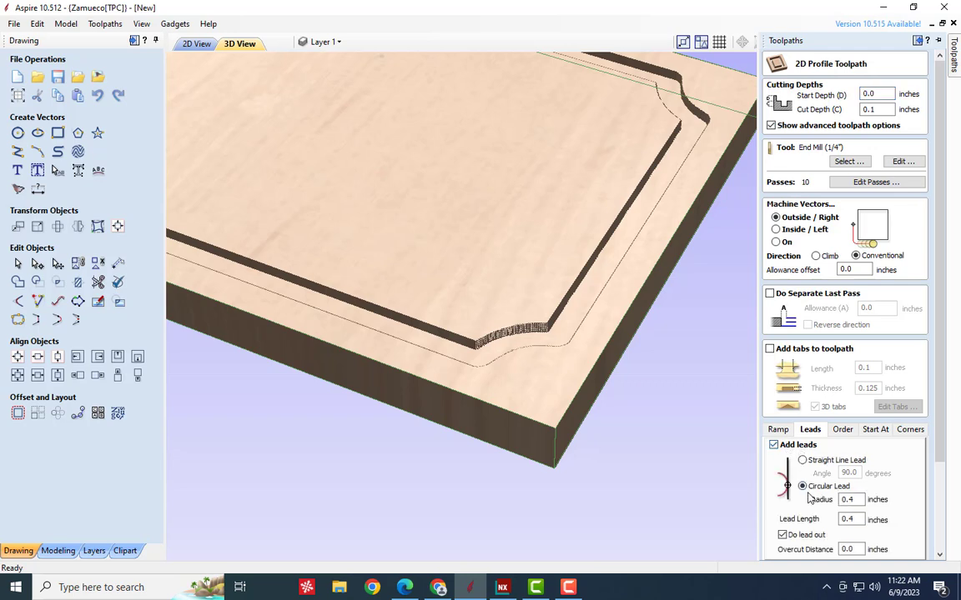
left_click(811, 464)
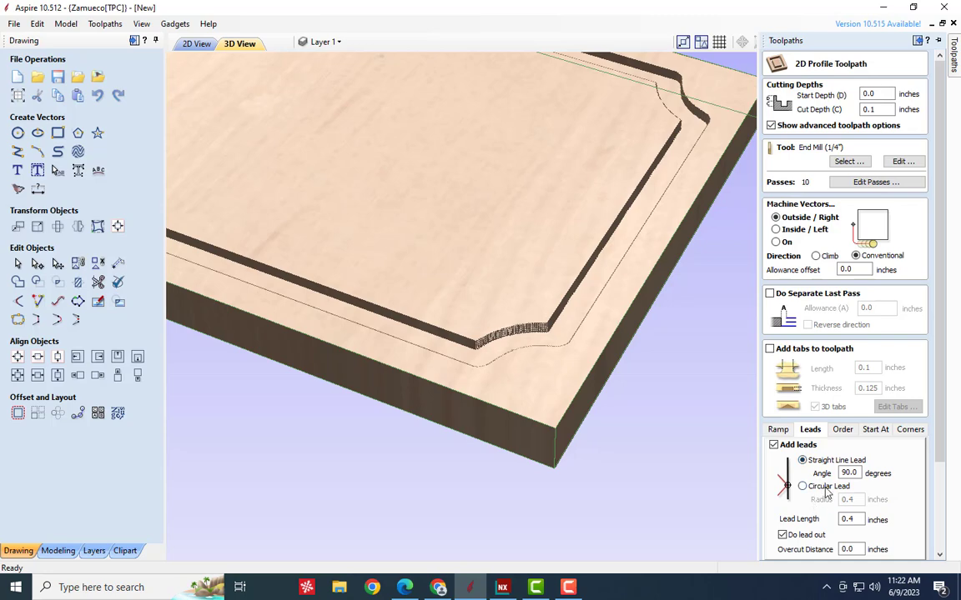
left_click(802, 486)
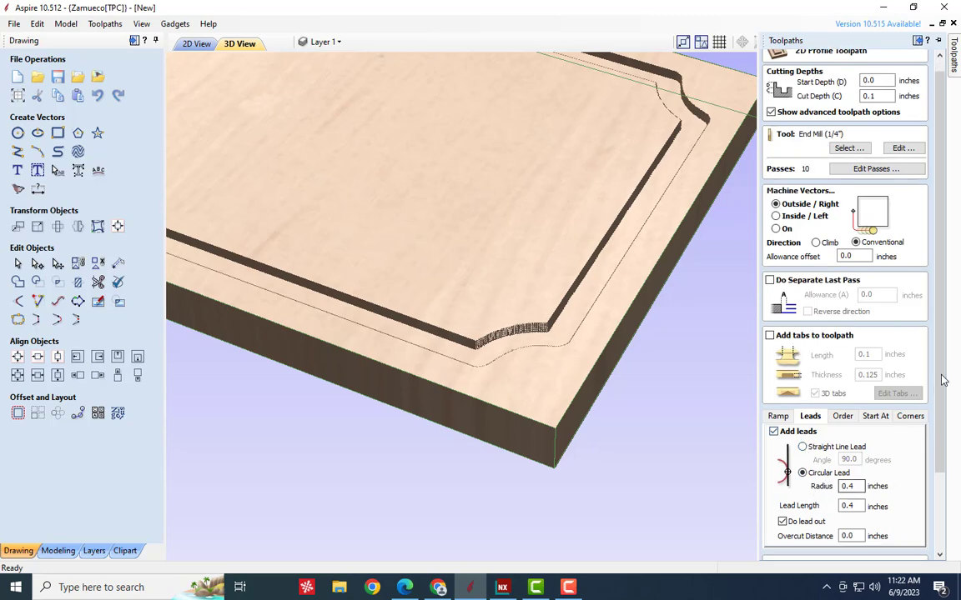
Set the circular lead's radius and the lead length to 0.5 inches each
scroll(838, 442, "down", 3)
left_click(853, 398)
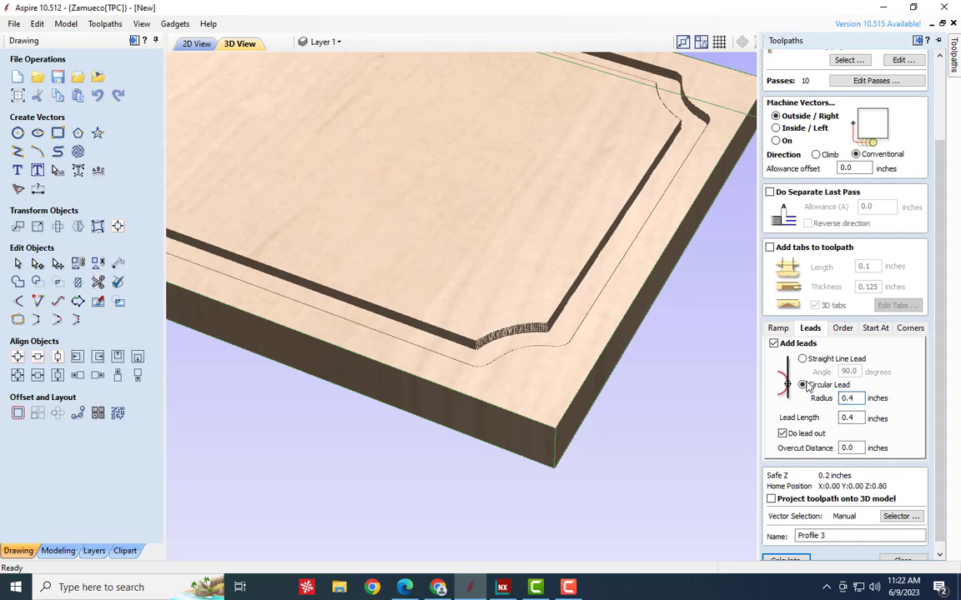
left_click_drag(864, 402, 838, 400)
left_click_drag(858, 400, 832, 416)
double_click(859, 399)
double_click(850, 417)
type("0.5")
left_click(782, 433)
left_click(802, 384)
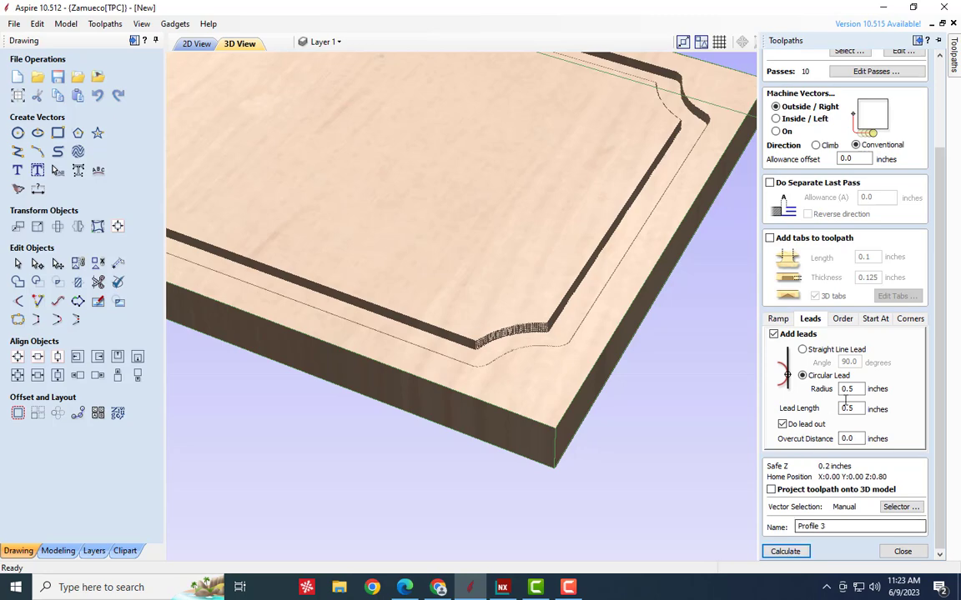
Move the start point to the bottom middle of the vector bounding box and recalculate the profile toolpath
left_click(875, 318)
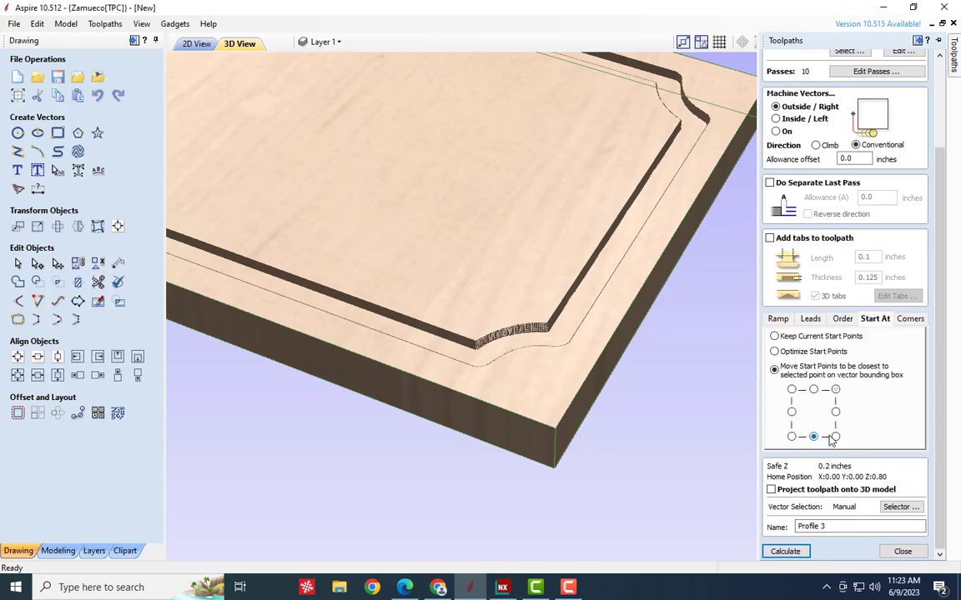
scroll(545, 272, "down", 2)
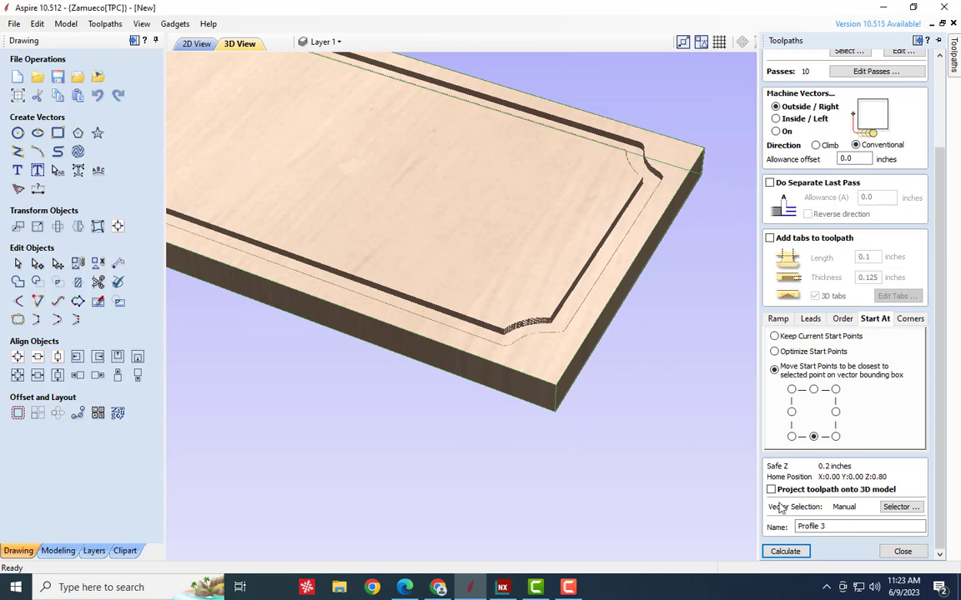
left_click(784, 551)
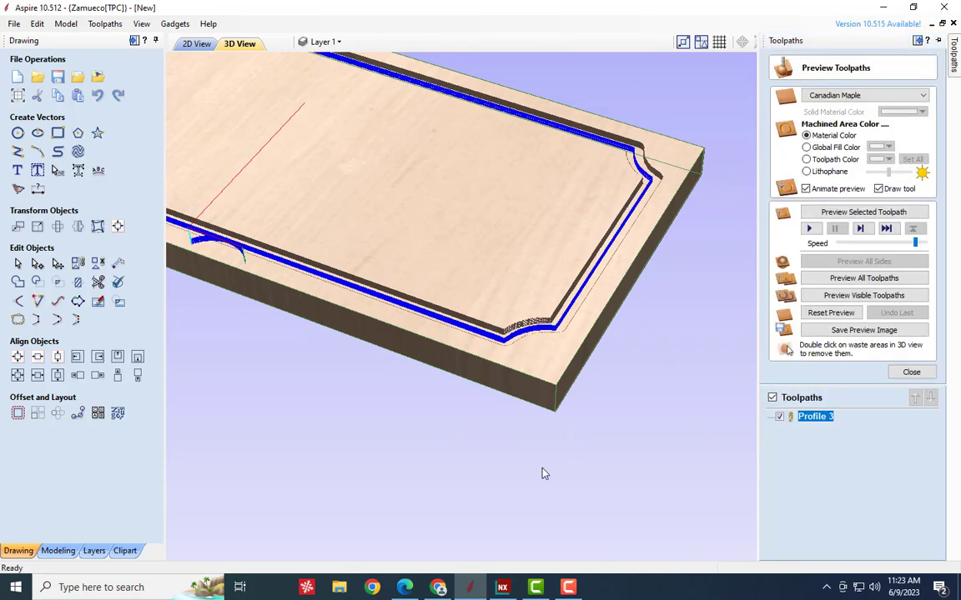
Examine the toolpath's circular lead-in and lead-out arcs along the board's front edge in 3D
scroll(356, 300, "down", 3)
scroll(269, 245, "up", 2)
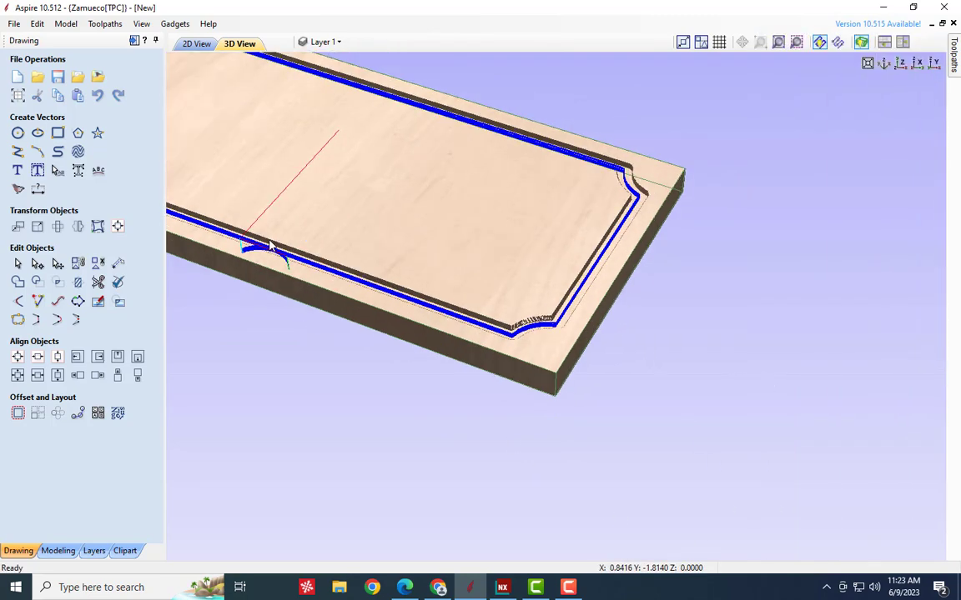
scroll(471, 303, "up", 2)
scroll(472, 242, "down", 2)
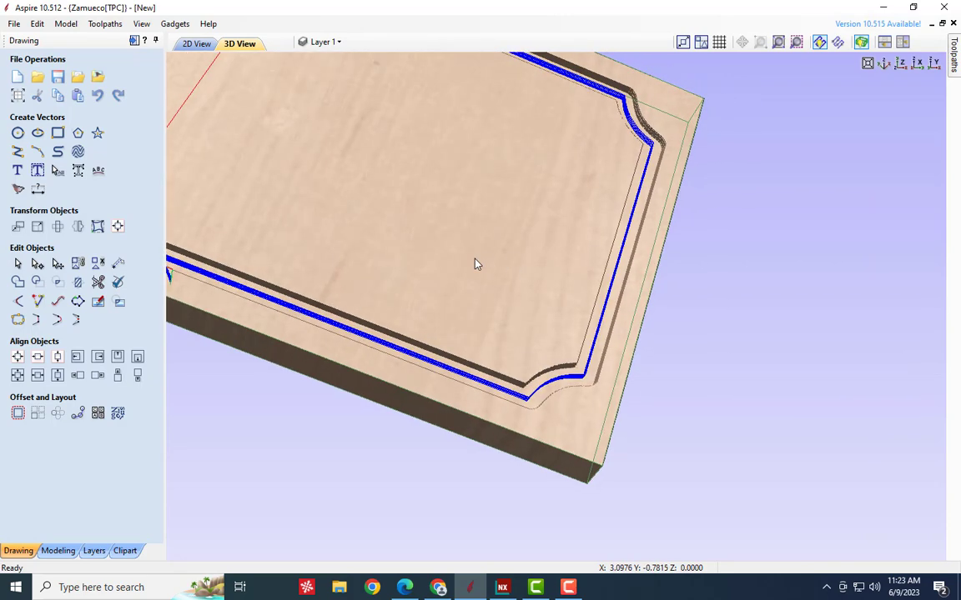
scroll(425, 247, "up", 2)
scroll(425, 270, "down", 2)
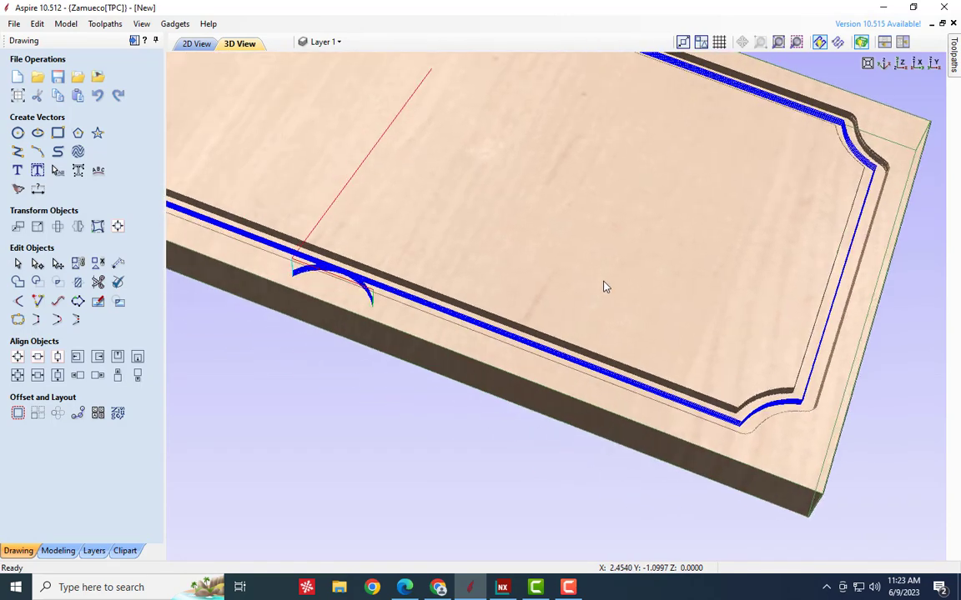
scroll(273, 281, "up", 4)
scroll(351, 268, "down", 2)
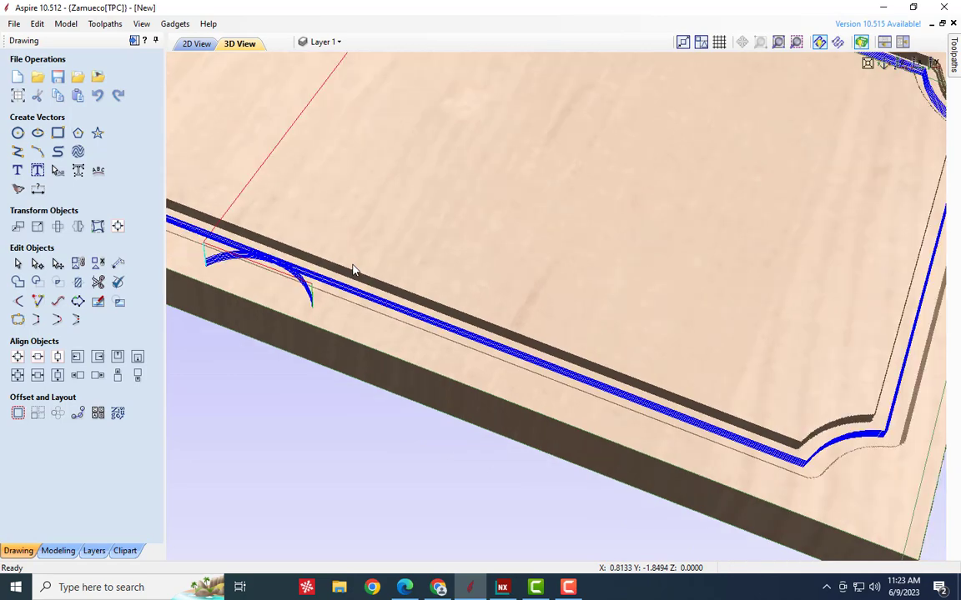
scroll(703, 100, "up", 2)
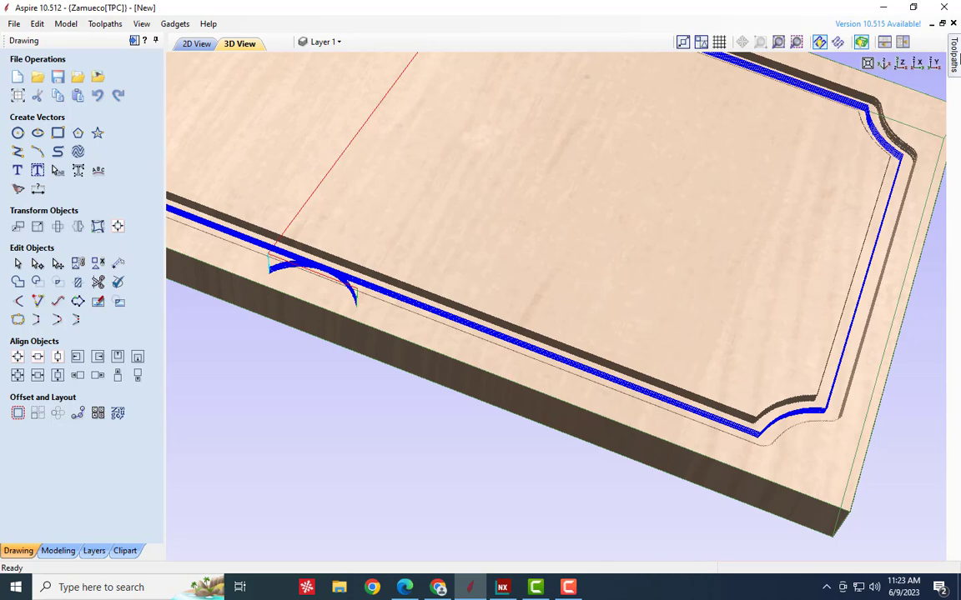
Reset the preview and simulate the profile toolpath with its circular leads
left_click(956, 52)
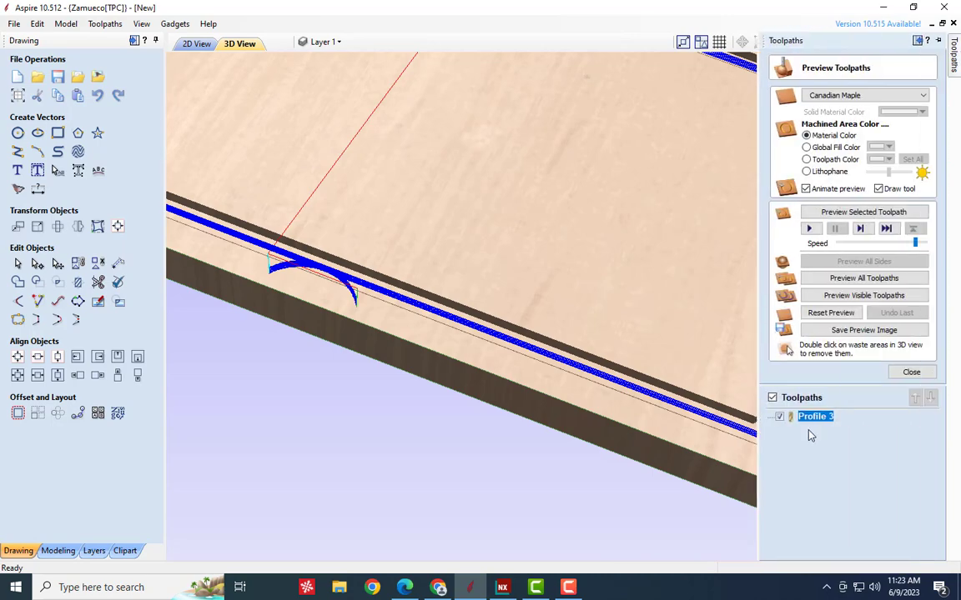
left_click(835, 315)
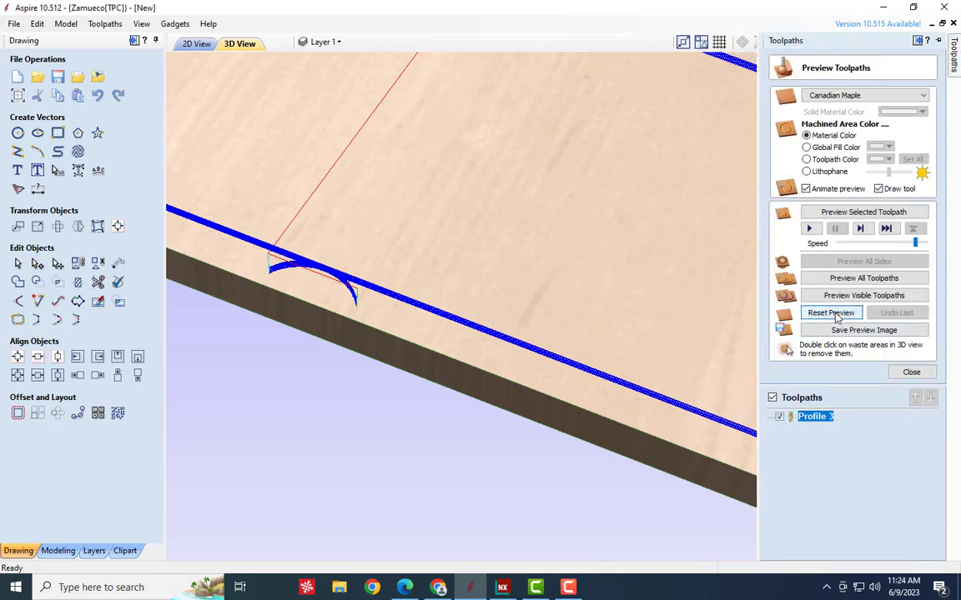
left_click(851, 214)
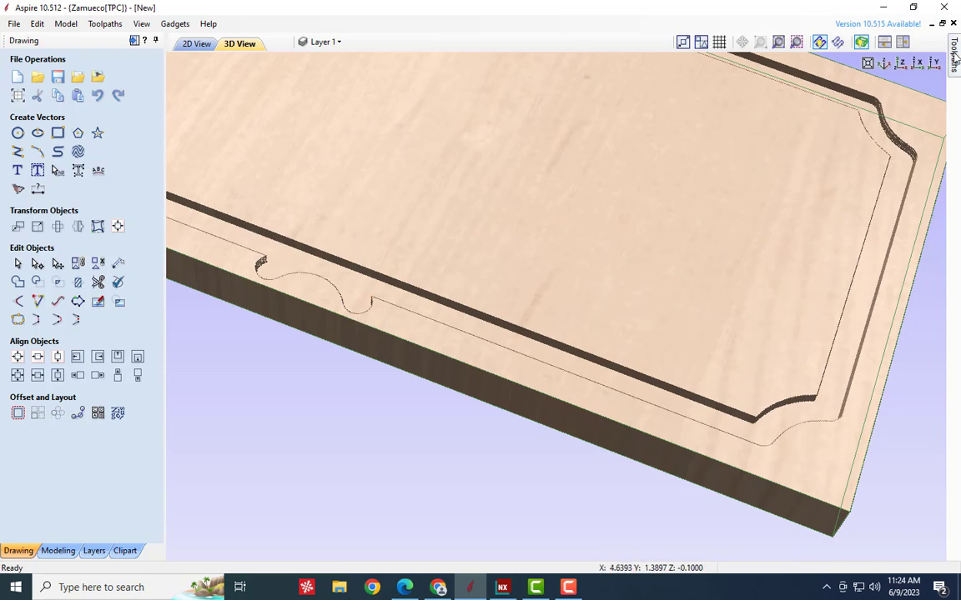
Set the profile toolpath's lead overcut distance to 0.2 inches and recalculate it
mouse_move(955, 57)
right_click(817, 421)
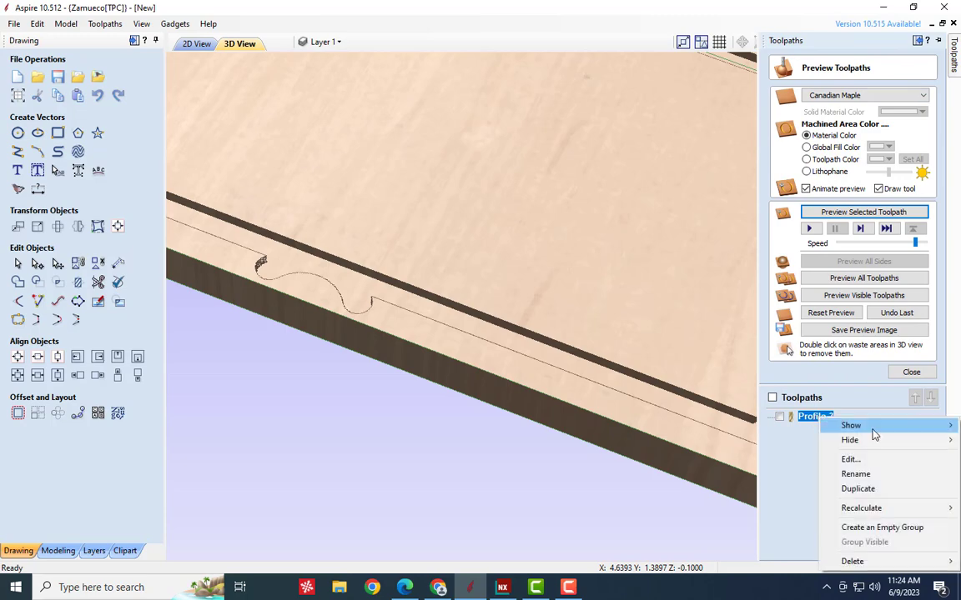
left_click(871, 461)
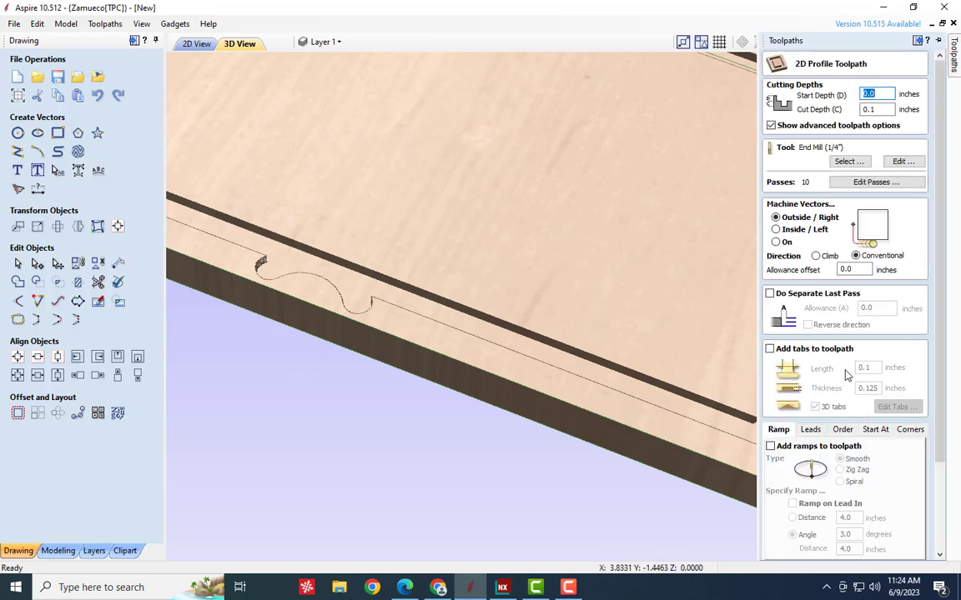
scroll(848, 375, "down", 1)
left_click(809, 409)
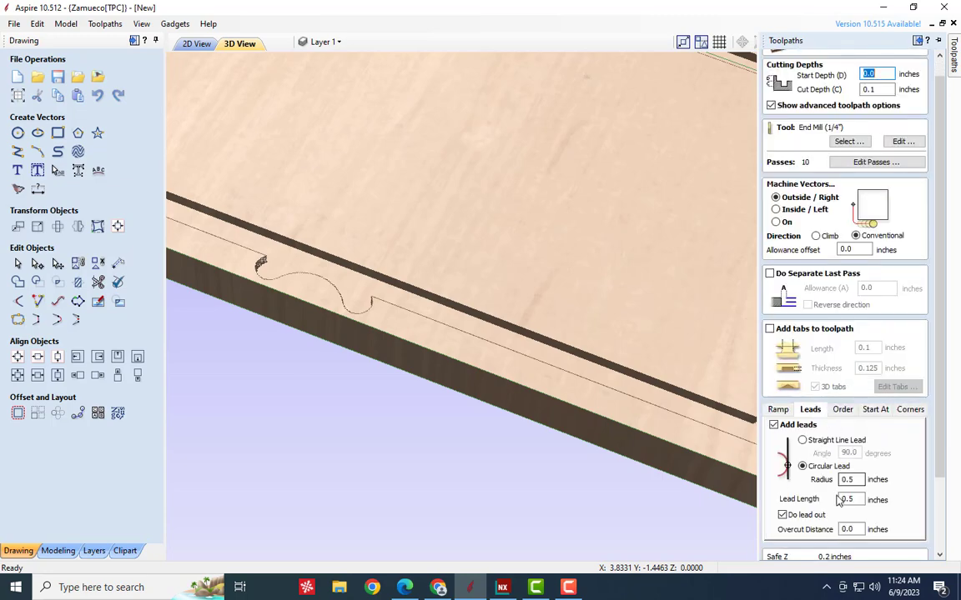
scroll(817, 534, "down", 1)
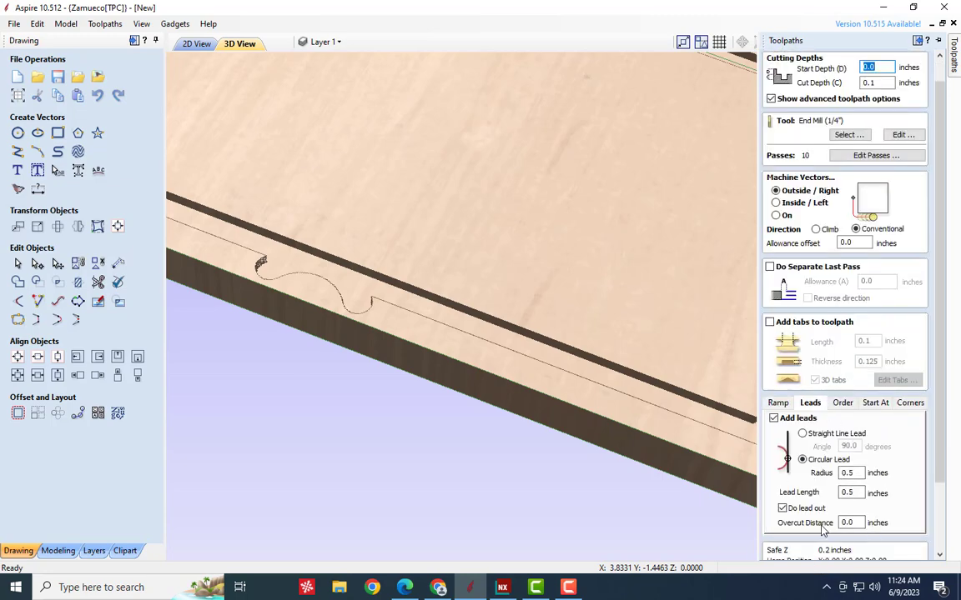
left_click(850, 522)
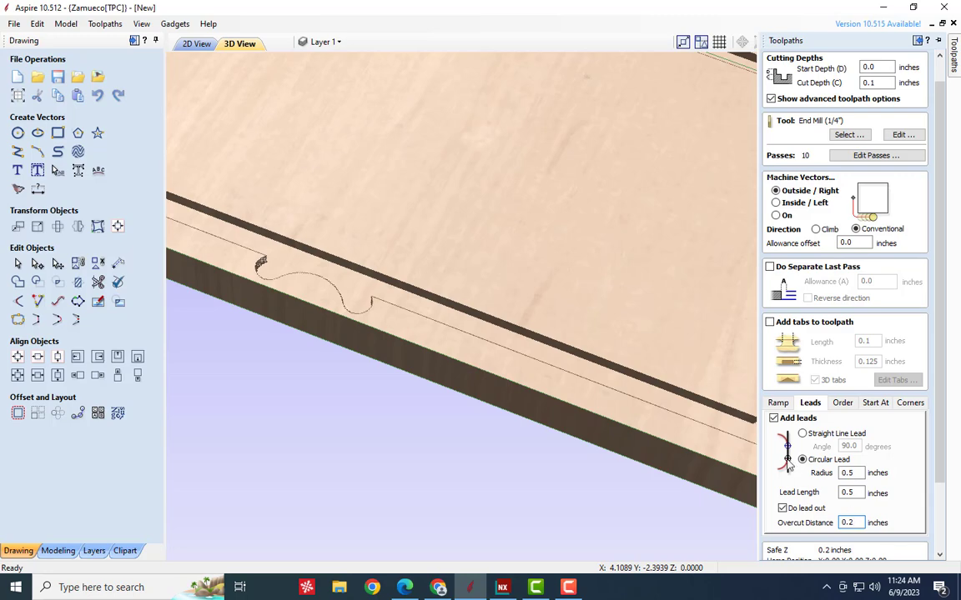
scroll(784, 521, "down", 3)
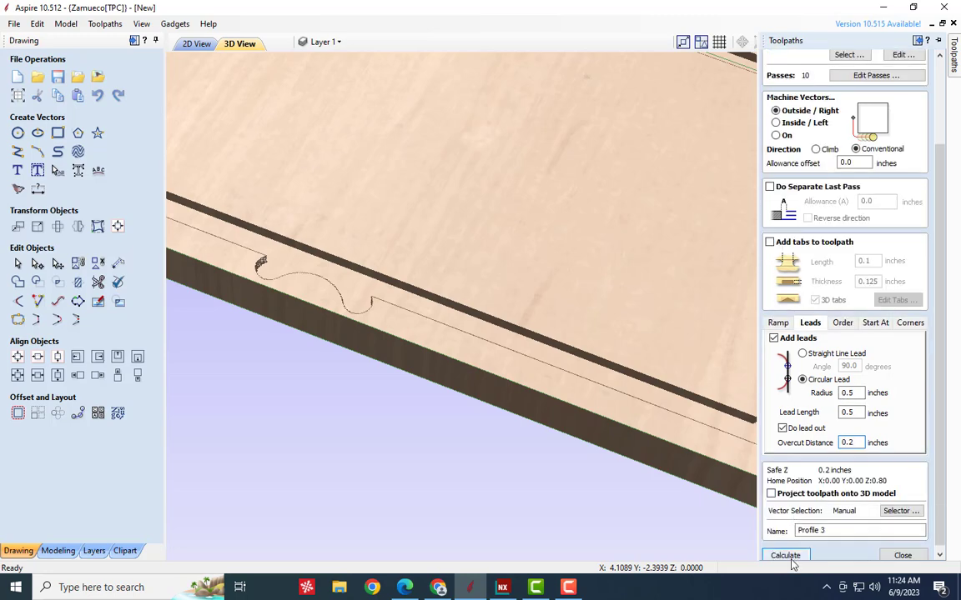
left_click(779, 552)
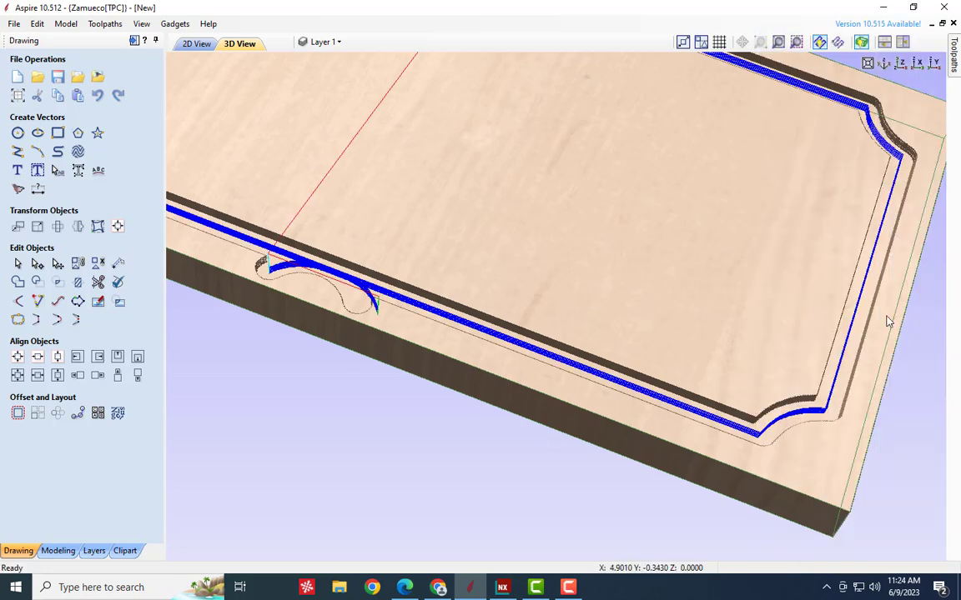
Clear the previous simulation and preview the profile toolpath with its lead overcut
mouse_move(955, 79)
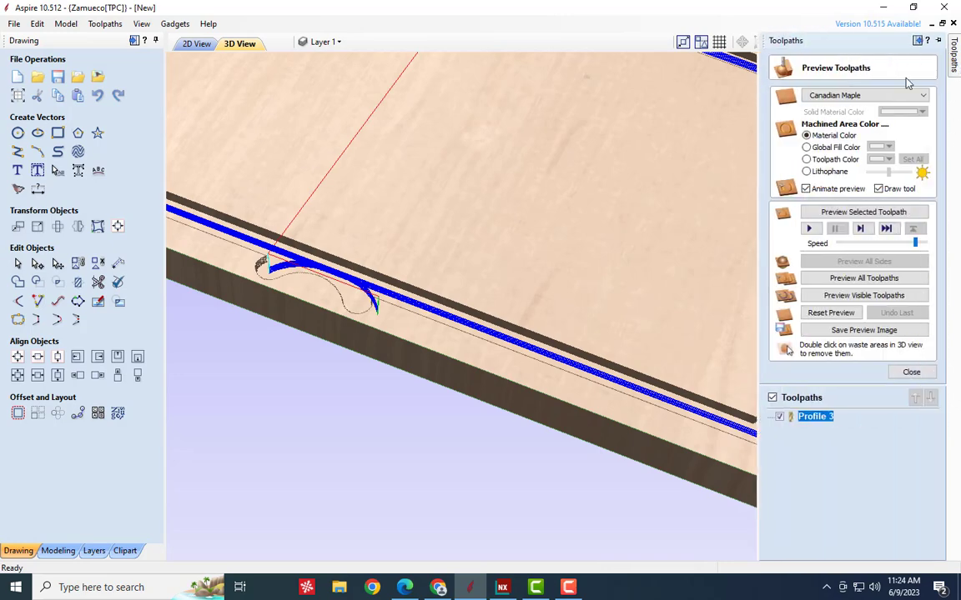
left_click(818, 312)
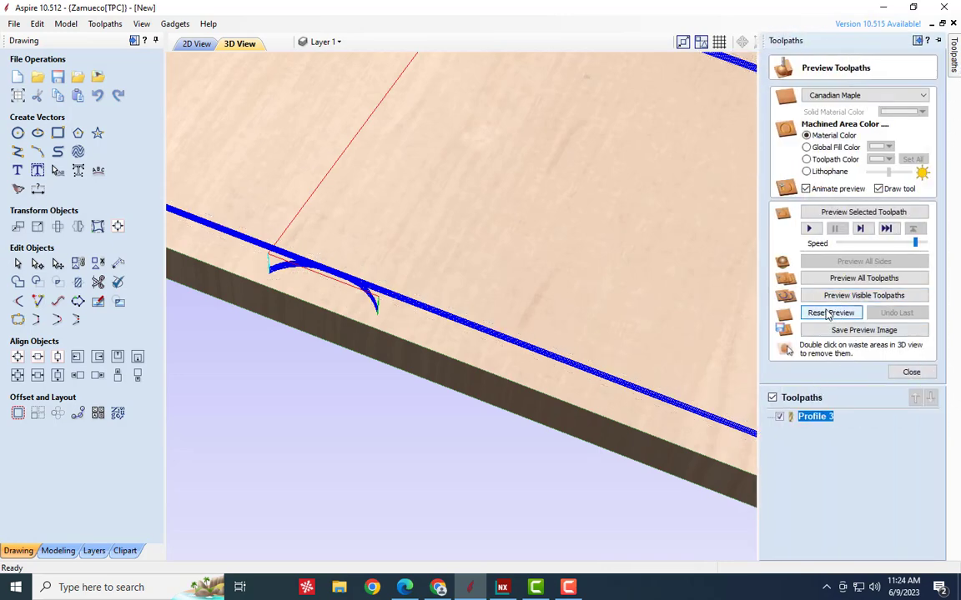
left_click(852, 210)
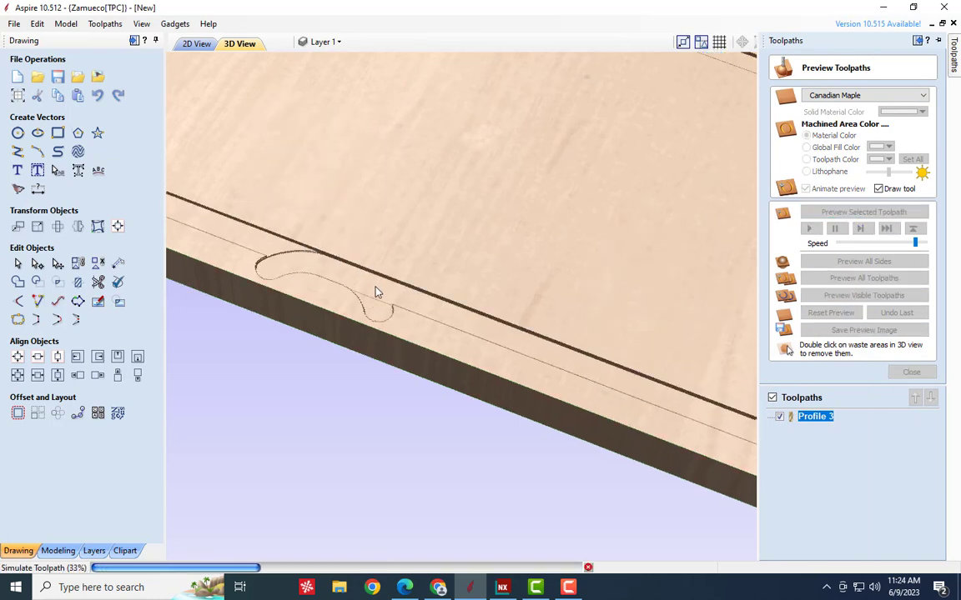
left_click(566, 587)
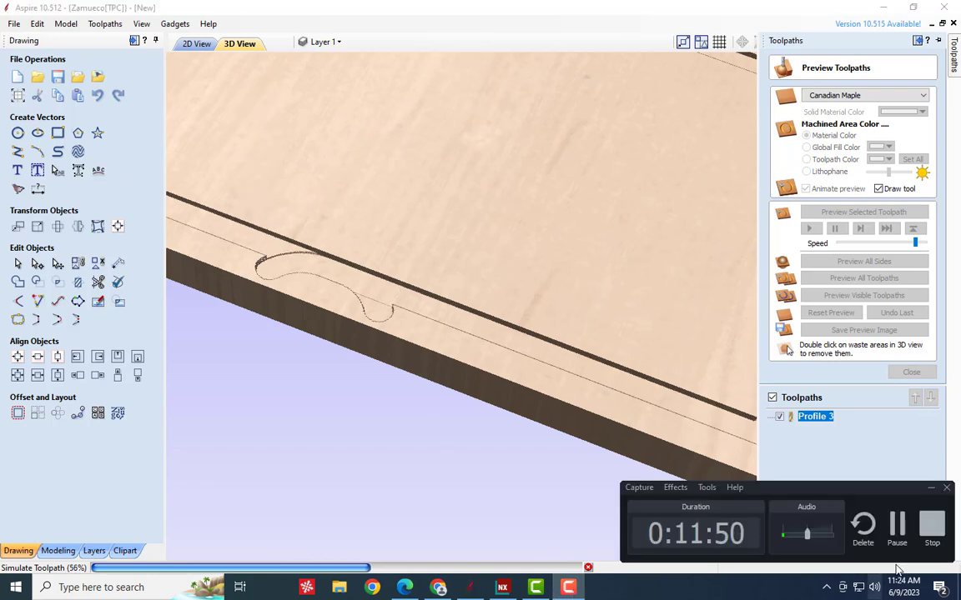
left_click(568, 586)
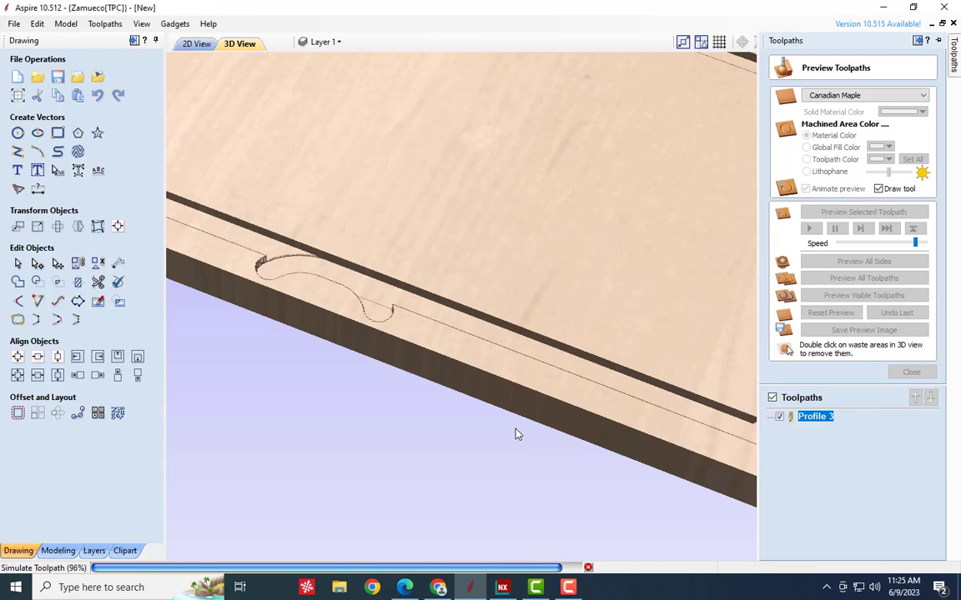
scroll(448, 397, "down", 5)
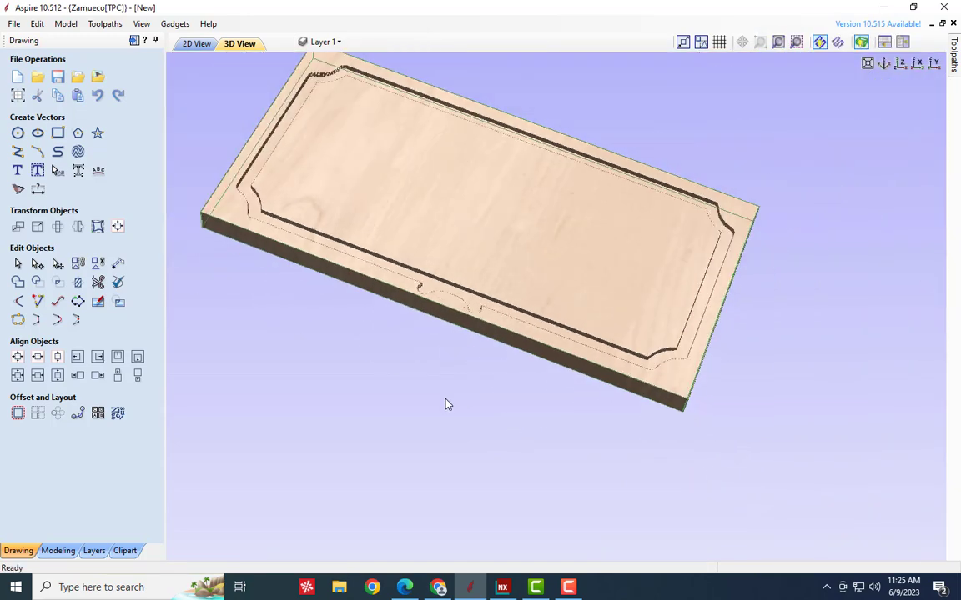
scroll(424, 255, "up", 3)
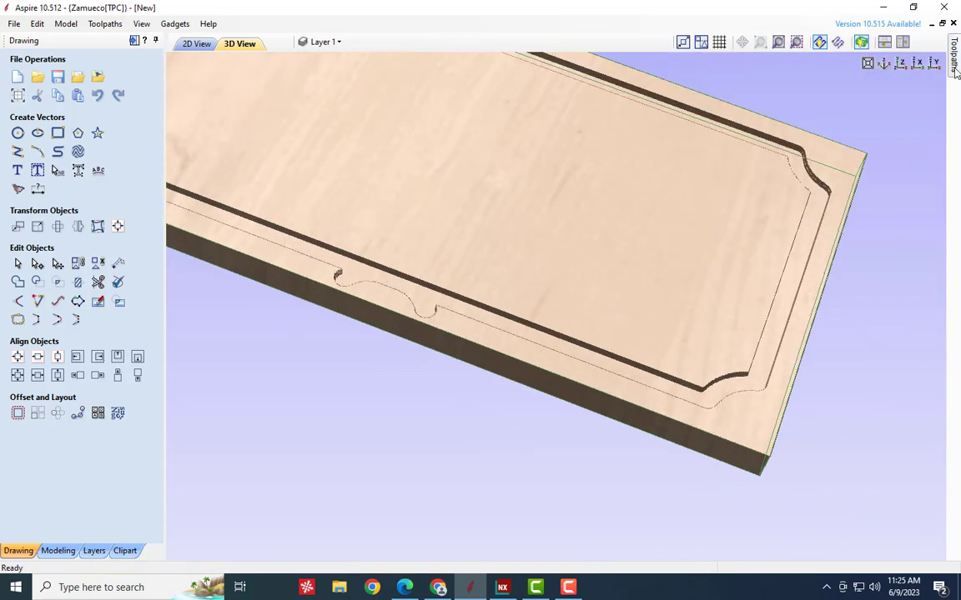
mouse_move(954, 67)
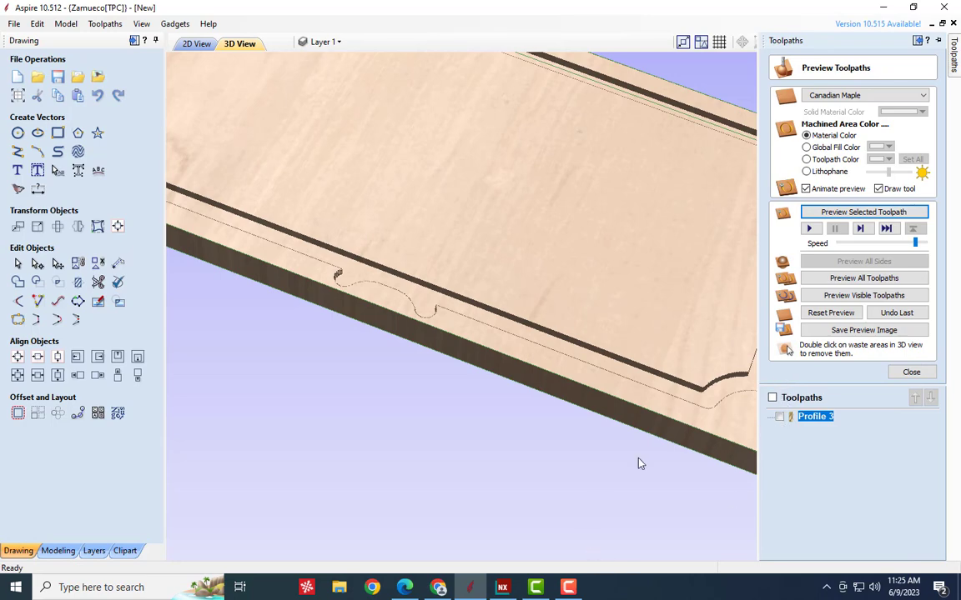